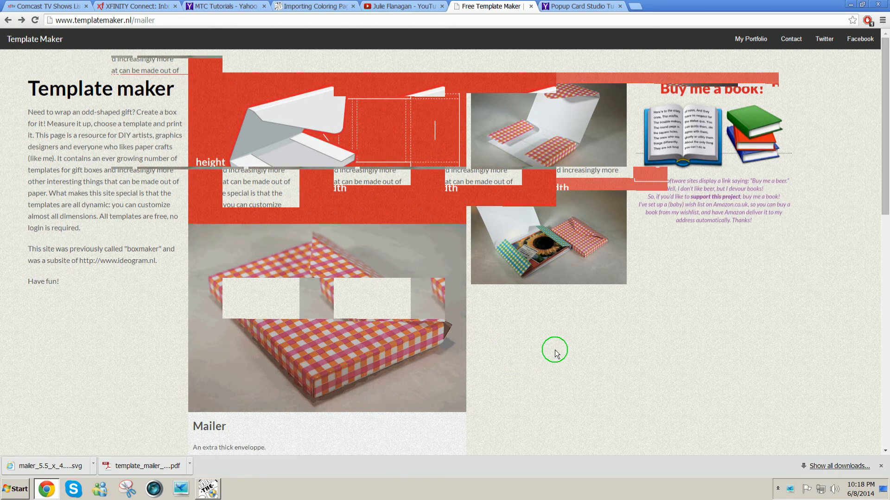
# - Set the mailer template's file format to SVG and create the template
pyautogui.moveTo(885, 207); pyautogui.dragTo(883, 303)
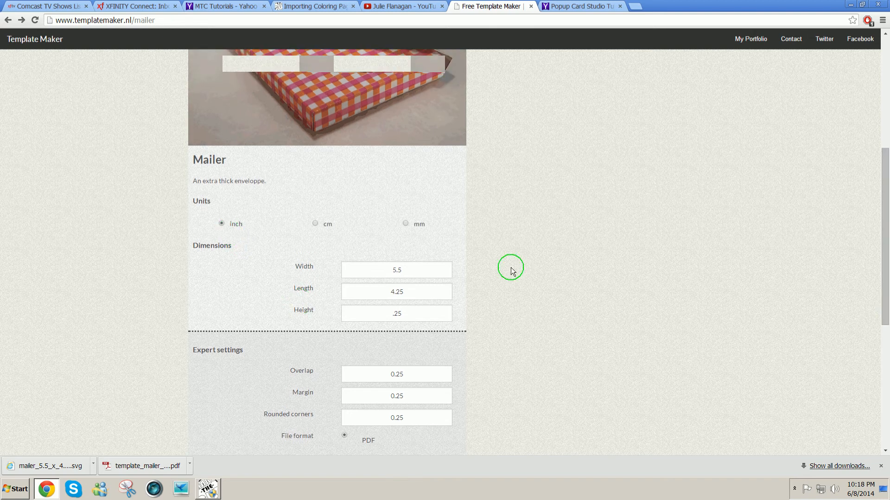
pyautogui.moveTo(885, 302); pyautogui.dragTo(882, 260)
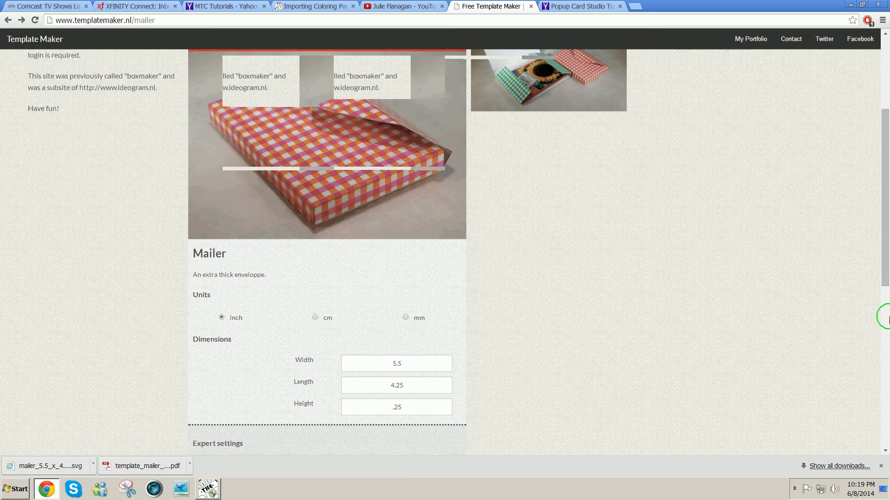
pyautogui.moveTo(883, 273); pyautogui.dragTo(873, 357)
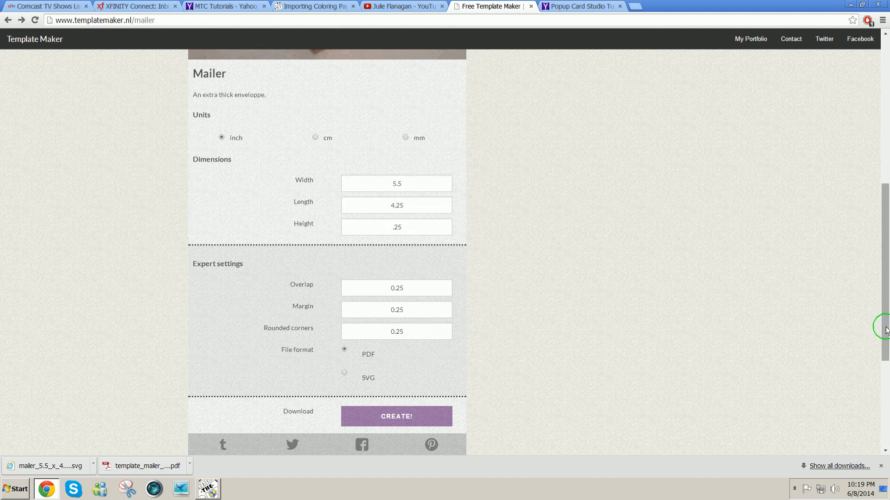
pyautogui.moveTo(886, 331); pyautogui.dragTo(884, 343)
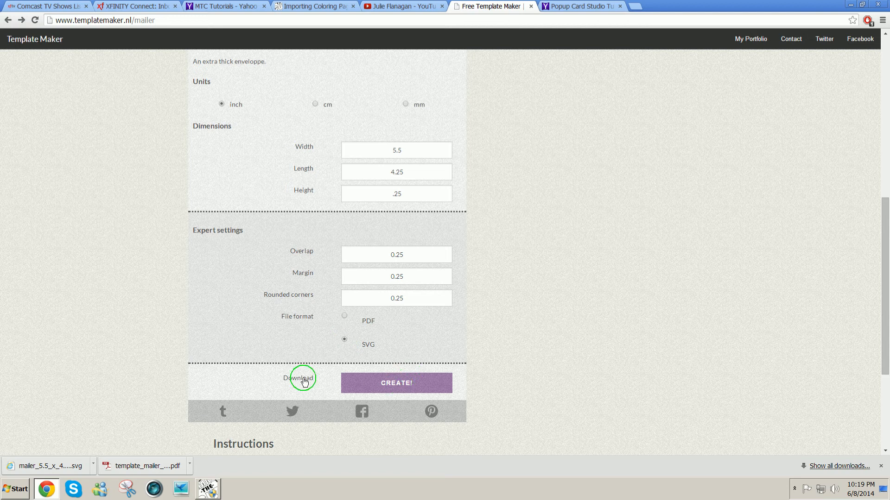
pyautogui.click(397, 382)
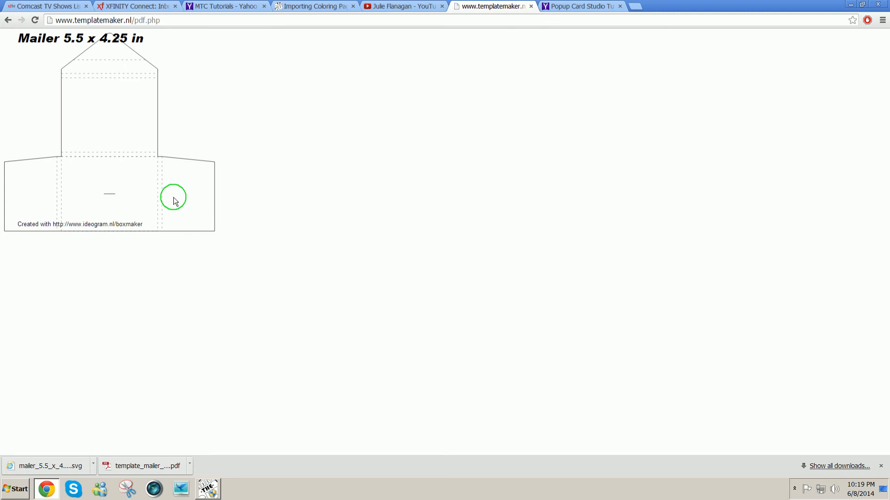
# - Save the generated SVG to the Desktop as mailer_5.5_x_4.25_x.25in.svg, replacing the existing file
pyautogui.rightClick(99, 141)
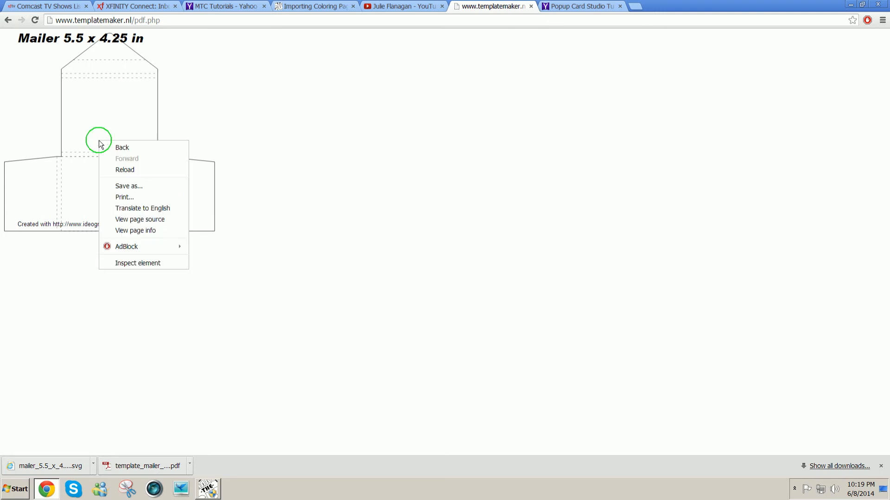
pyautogui.click(145, 190)
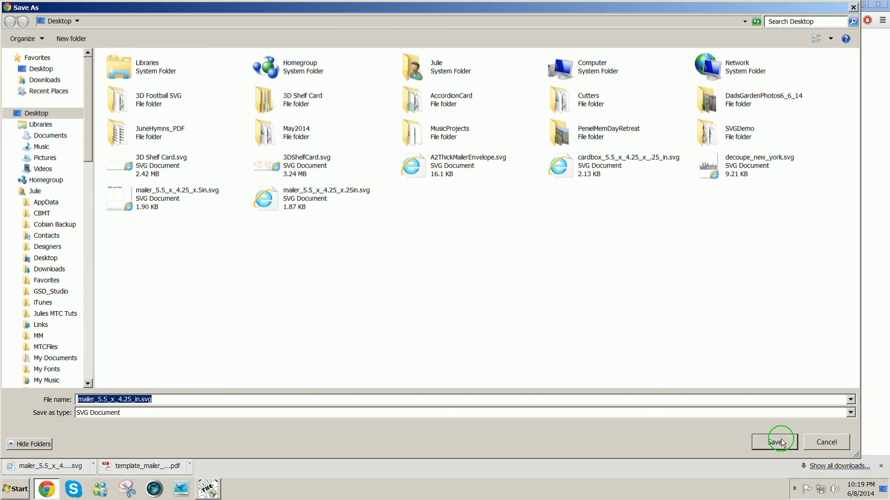
pyautogui.click(135, 400)
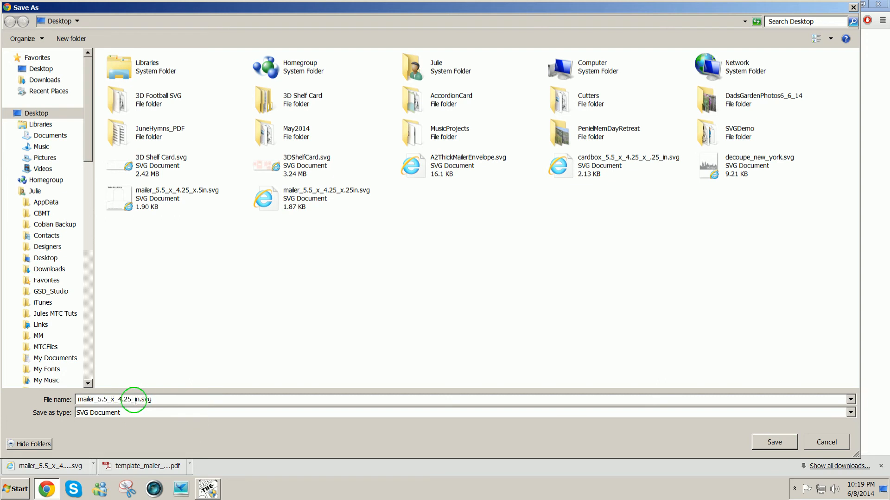
pyautogui.write('.25')
pyautogui.click(777, 444)
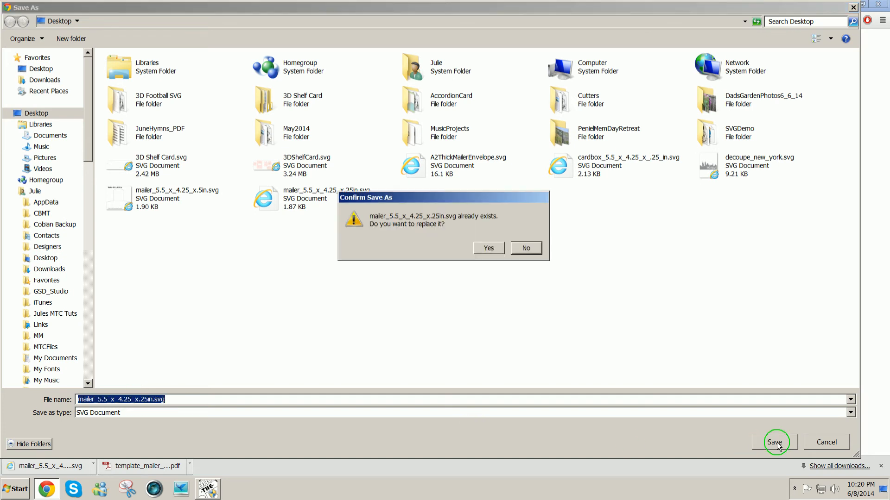
pyautogui.click(491, 249)
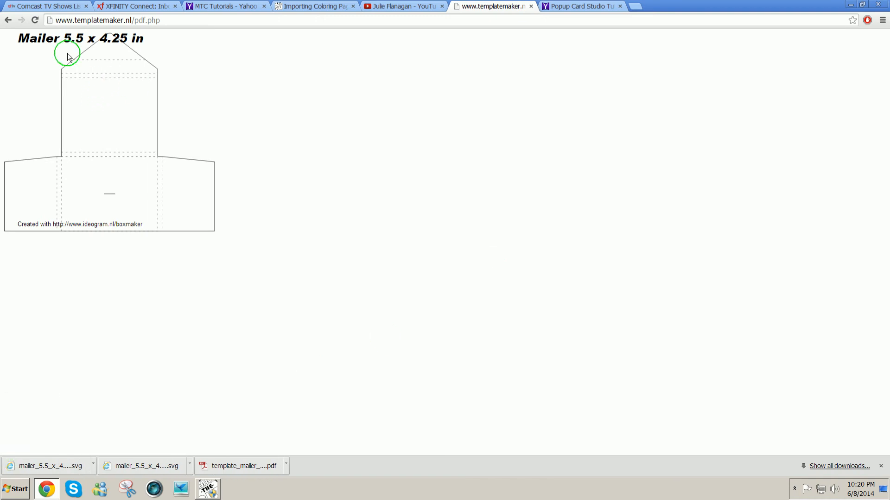
# - Return to the mailer settings and create the same template in PDF format
pyautogui.click(4, 23)
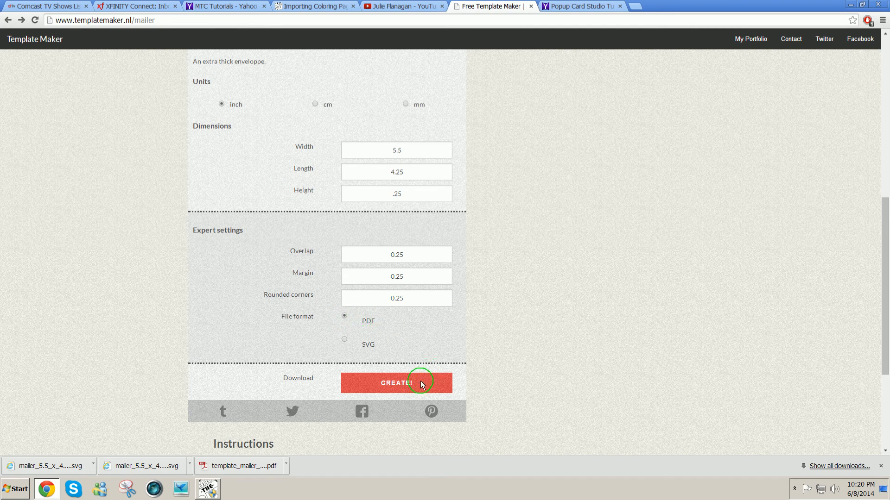
pyautogui.click(401, 384)
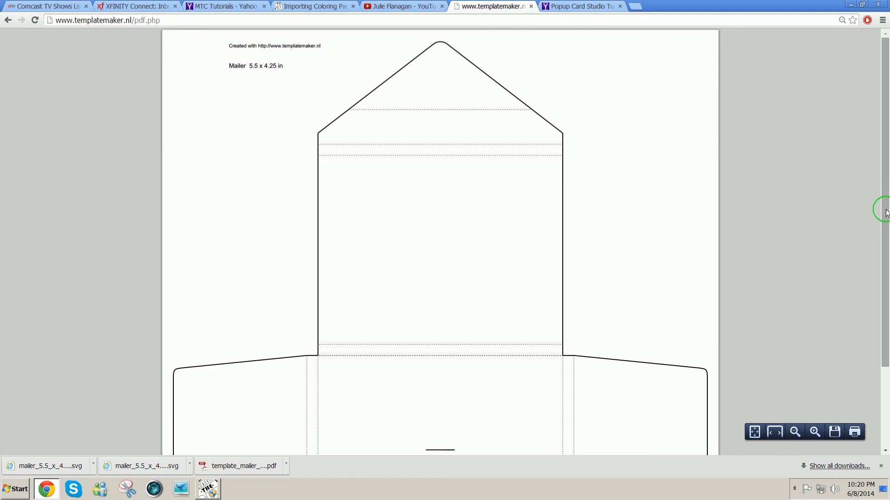
pyautogui.moveTo(886, 213)
pyautogui.mouseDown()
pyautogui.moveTo(880, 340)
pyautogui.moveTo(887, 198)
pyautogui.mouseUp()
# - Save the generated PDF to the Desktop as template_mailer_5.5_x_4.25_.25in.pdf
pyautogui.rightClick(385, 203)
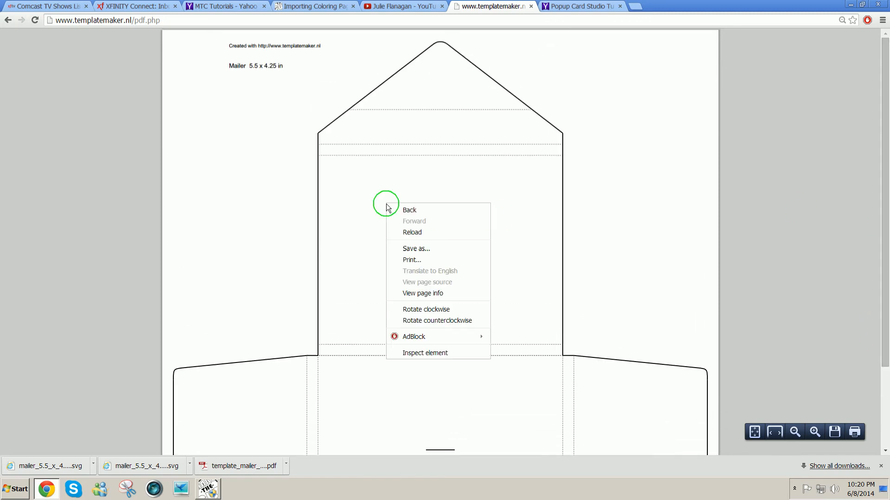
pyautogui.click(412, 248)
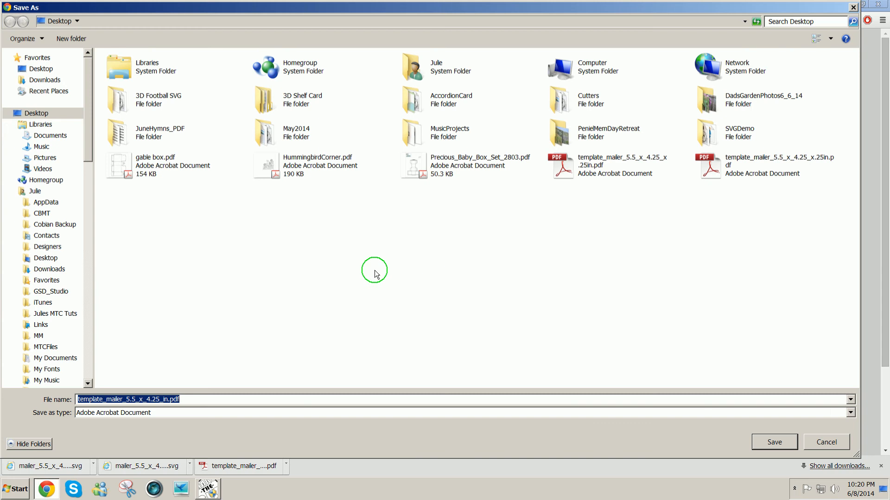
pyautogui.click(162, 399)
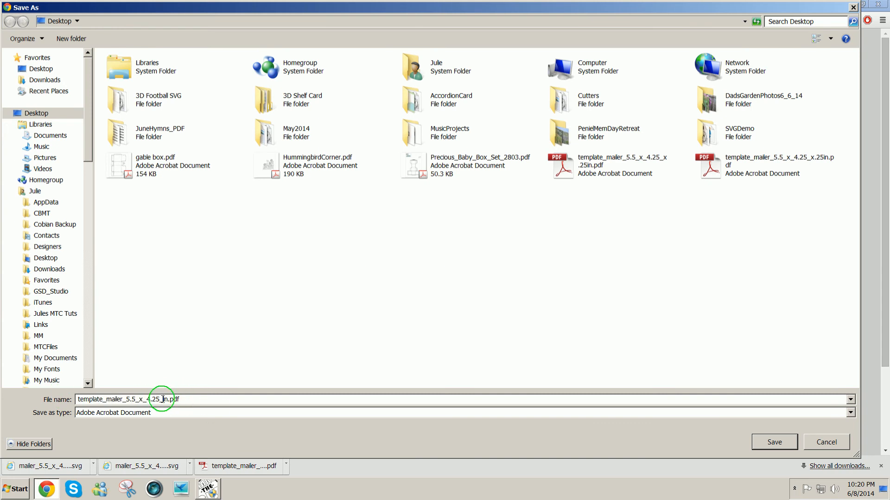
pyautogui.write('1')
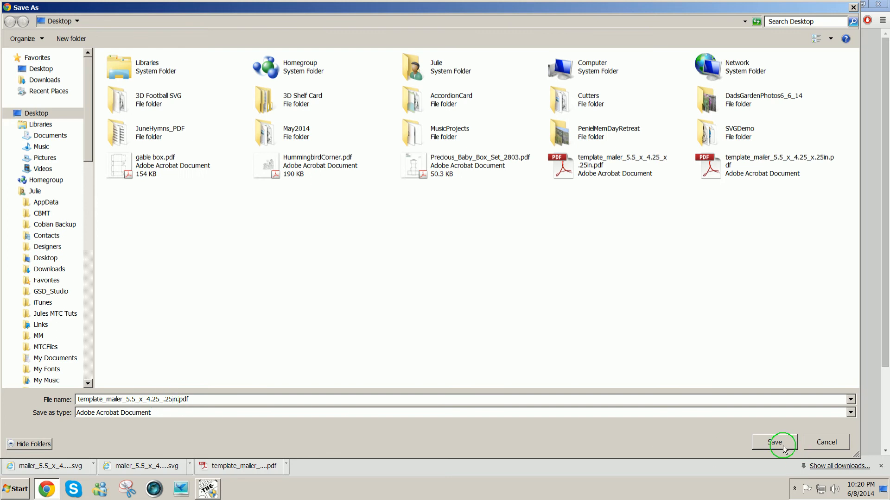
pyautogui.click(777, 443)
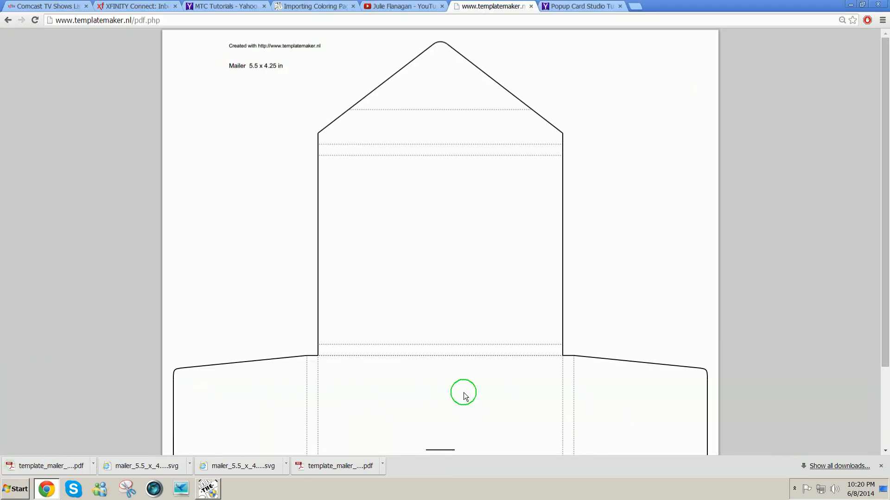
# - Switch to Make The Cut!, start a new project and import mailer_5.5_x_4.25_x.25in.svg from the Desktop
pyautogui.click(209, 489)
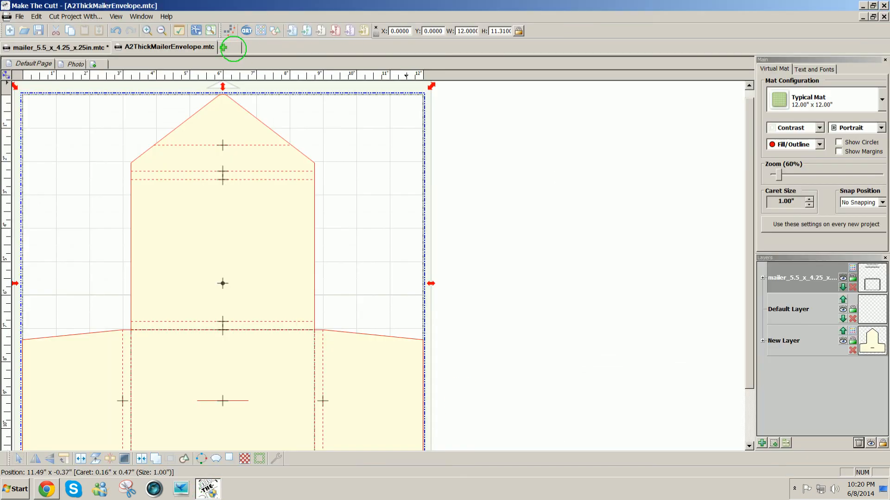
pyautogui.click(223, 47)
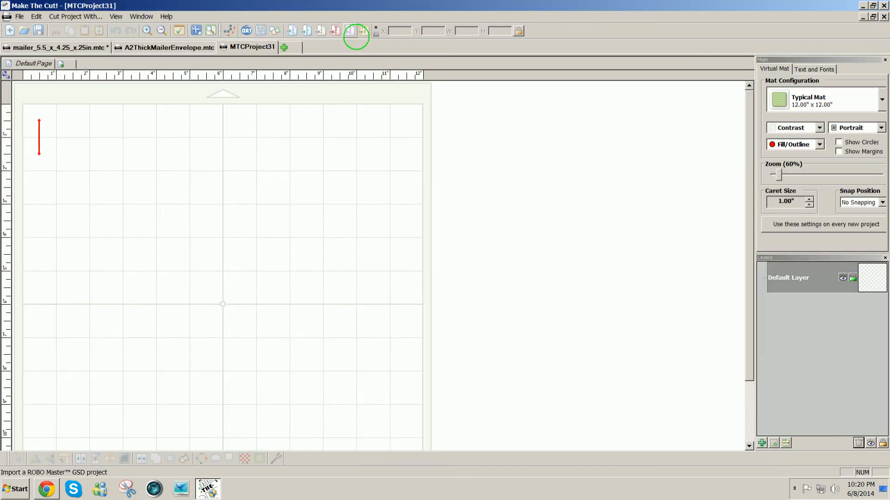
pyautogui.click(291, 31)
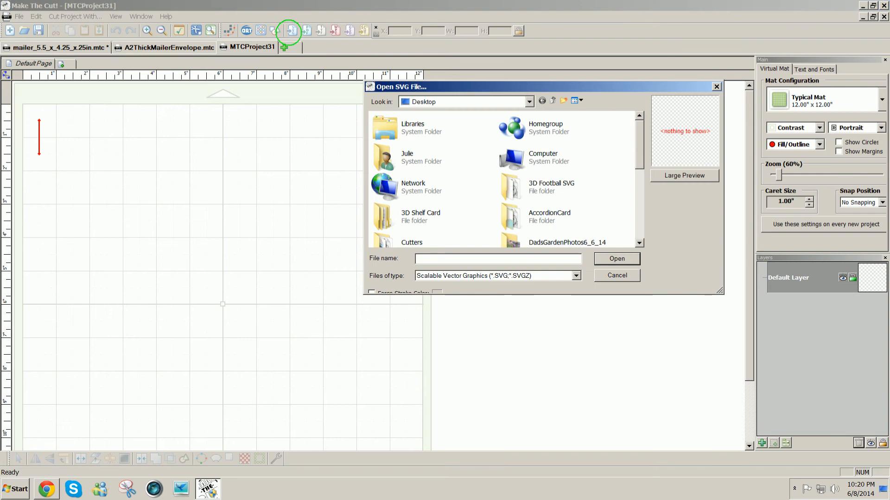
pyautogui.moveTo(640, 139); pyautogui.dragTo(623, 242)
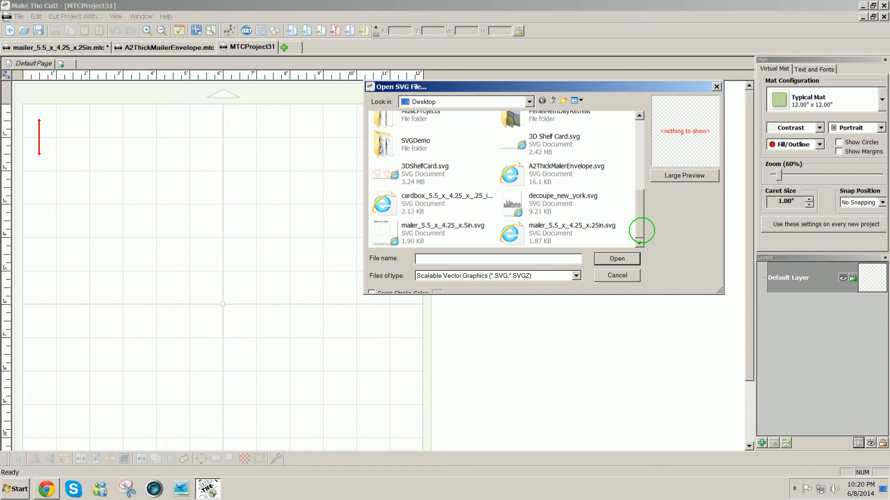
pyautogui.moveTo(641, 230); pyautogui.dragTo(638, 228)
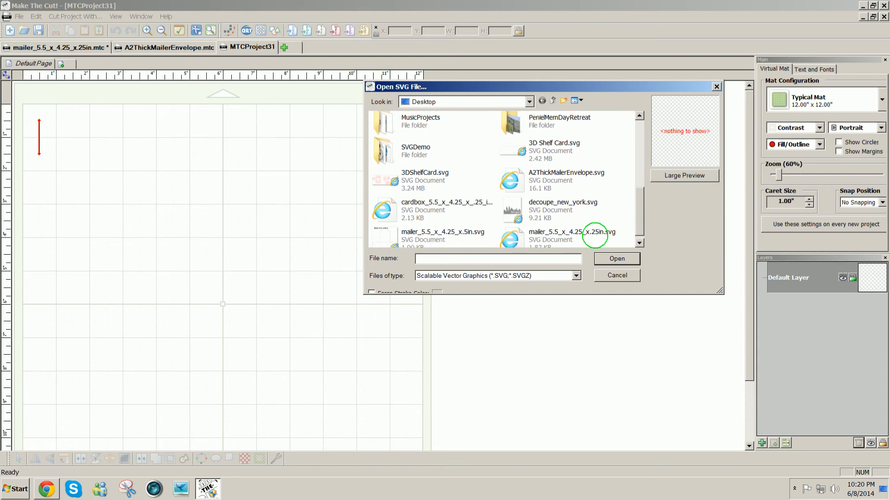
pyautogui.click(570, 233)
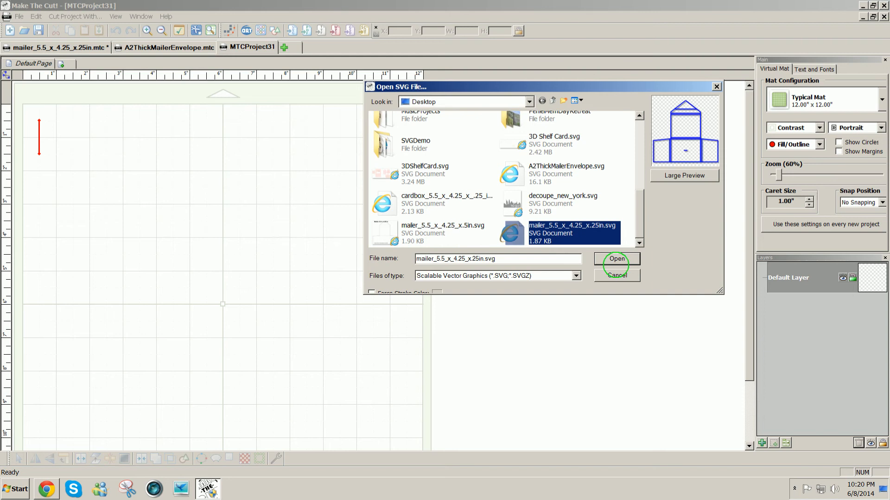
pyautogui.click(616, 258)
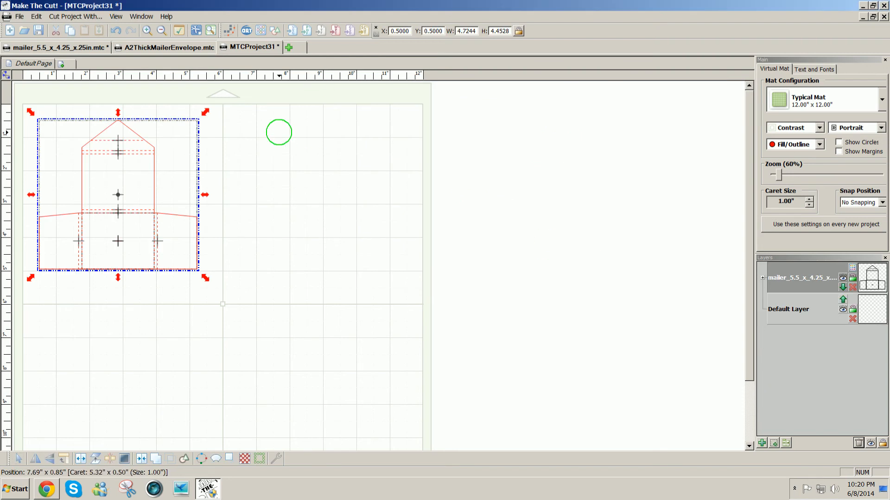
# - Deselect the SVG shape and import template_mailer_5.5_x_4.25_x .25in.pdf from the Desktop with strokes and fills
pyautogui.click(278, 134)
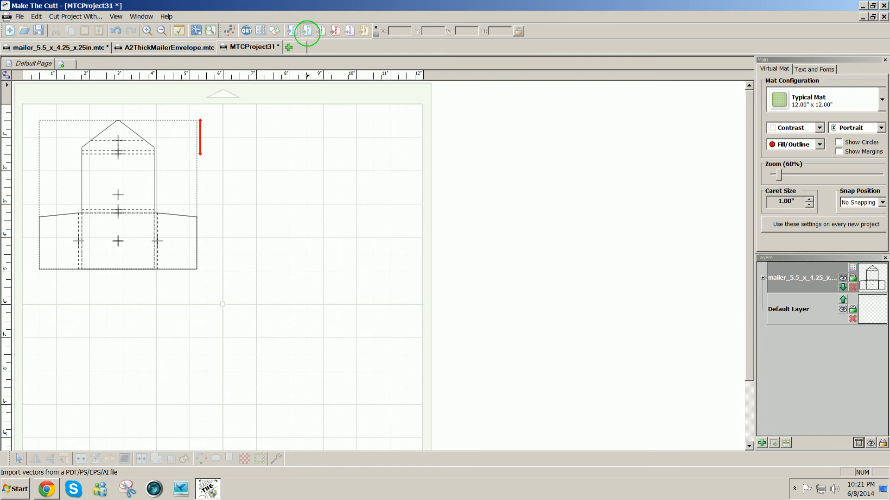
pyautogui.click(307, 31)
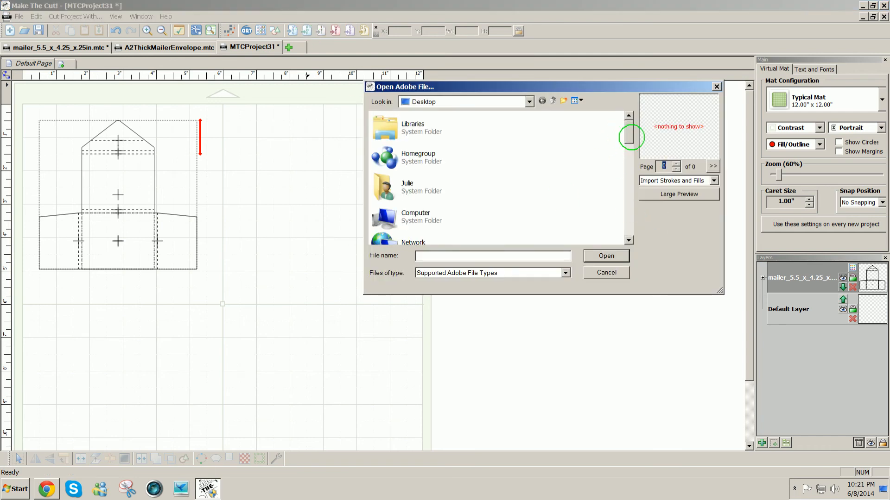
pyautogui.moveTo(628, 135); pyautogui.dragTo(628, 224)
pyautogui.click(471, 197)
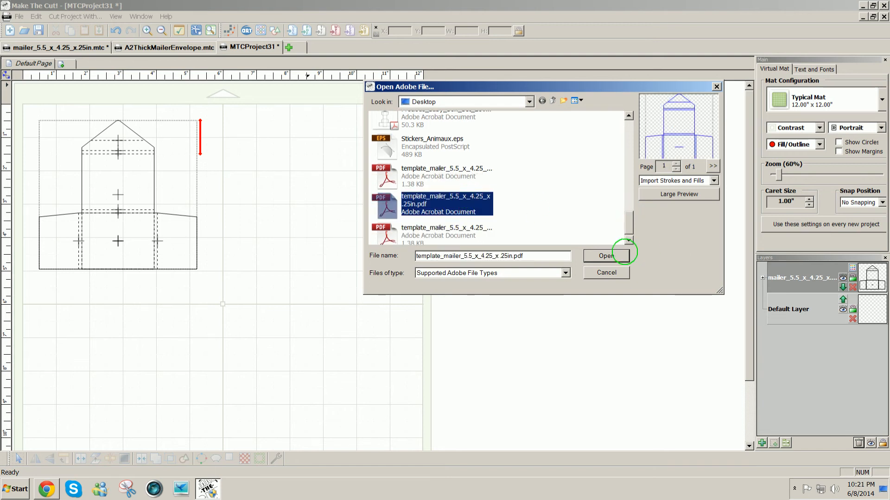
pyautogui.click(606, 256)
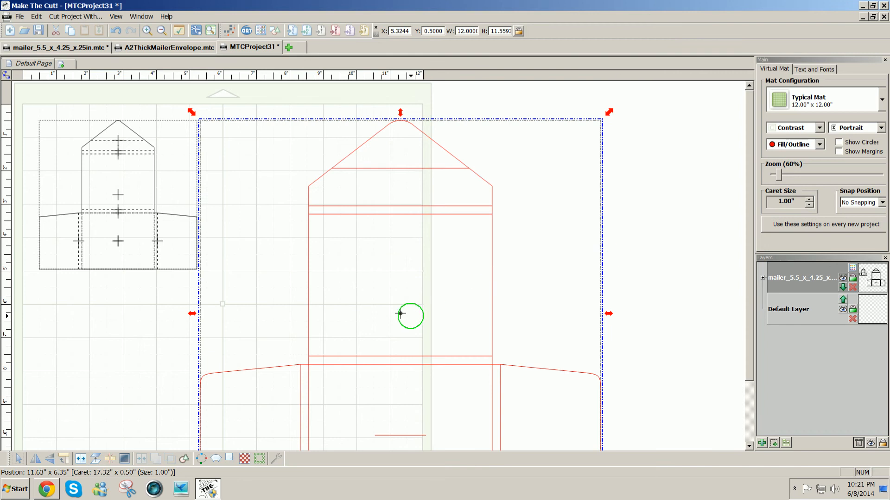
# - Move the imported PDF mailer shape rightward off the mat, to about X 12.31, Y 0.19 inches
pyautogui.moveTo(400, 314); pyautogui.dragTo(437, 296)
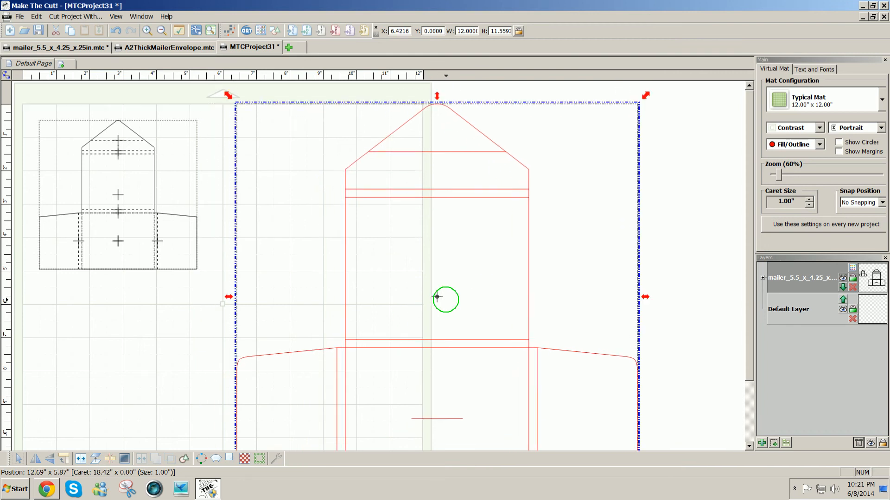
pyautogui.moveTo(748, 310)
pyautogui.mouseDown()
pyautogui.moveTo(792, 353)
pyautogui.moveTo(737, 371)
pyautogui.moveTo(793, 361)
pyautogui.moveTo(744, 317)
pyautogui.mouseUp()
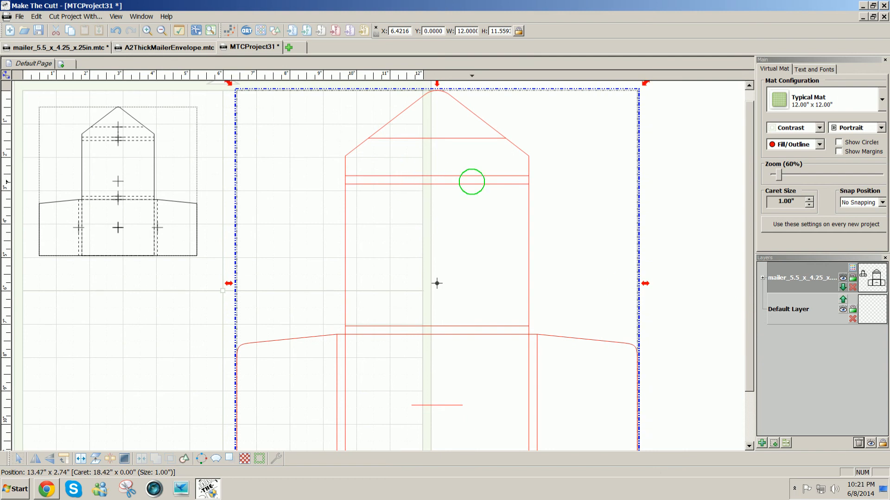
pyautogui.moveTo(749, 222); pyautogui.dragTo(750, 216)
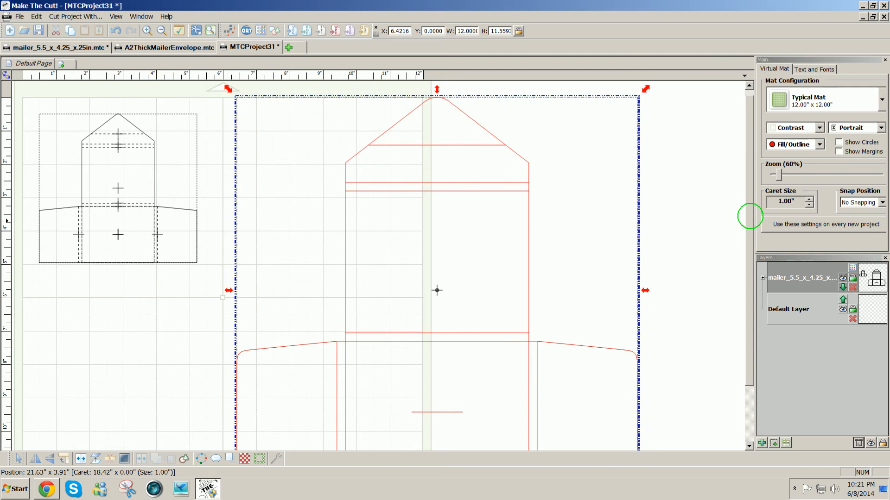
pyautogui.moveTo(749, 215); pyautogui.dragTo(750, 218)
pyautogui.moveTo(749, 226); pyautogui.dragTo(742, 256)
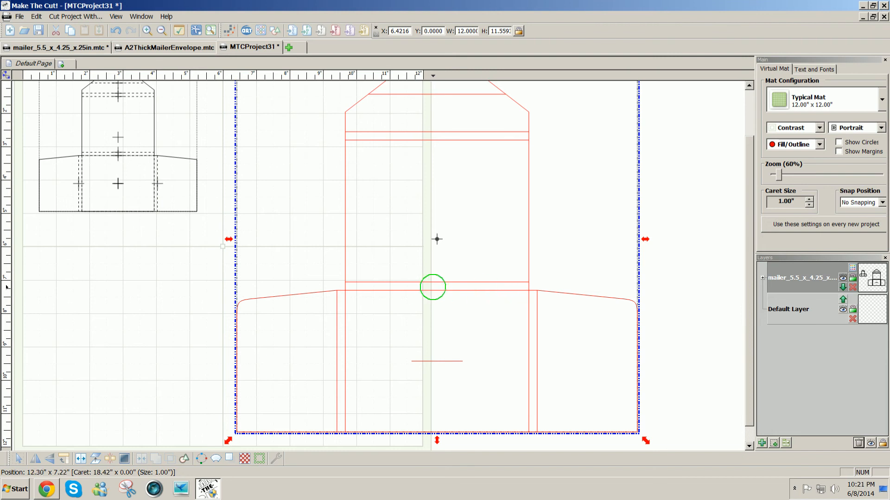
pyautogui.moveTo(431, 287); pyautogui.dragTo(627, 293)
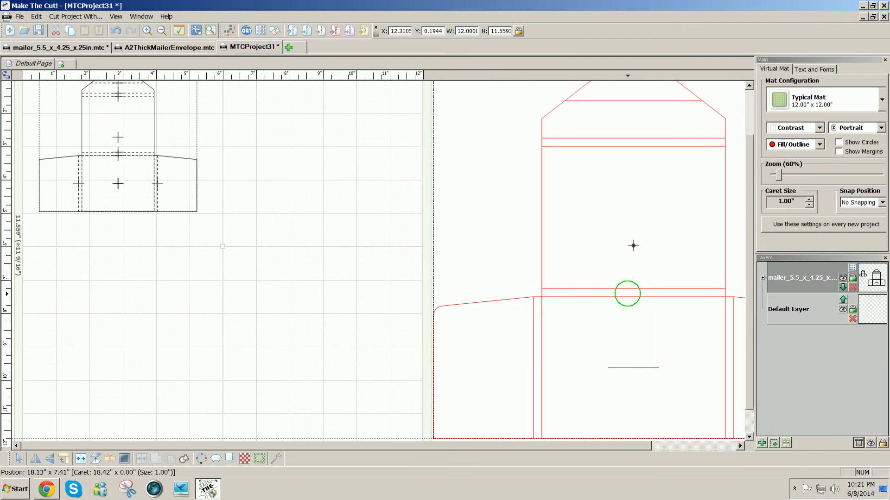
pyautogui.moveTo(588, 445); pyautogui.dragTo(679, 442)
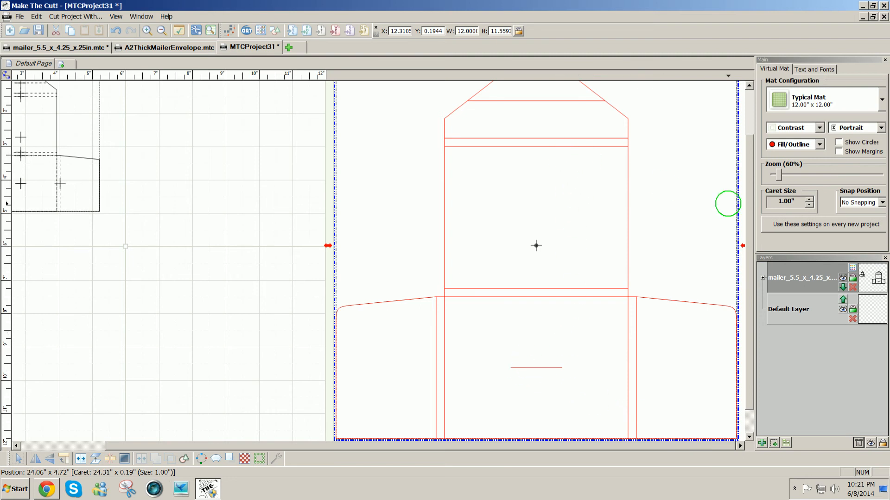
pyautogui.moveTo(748, 213)
pyautogui.mouseDown()
pyautogui.moveTo(759, 180)
pyautogui.moveTo(756, 220)
pyautogui.mouseUp()
pyautogui.moveTo(481, 446); pyautogui.dragTo(377, 445)
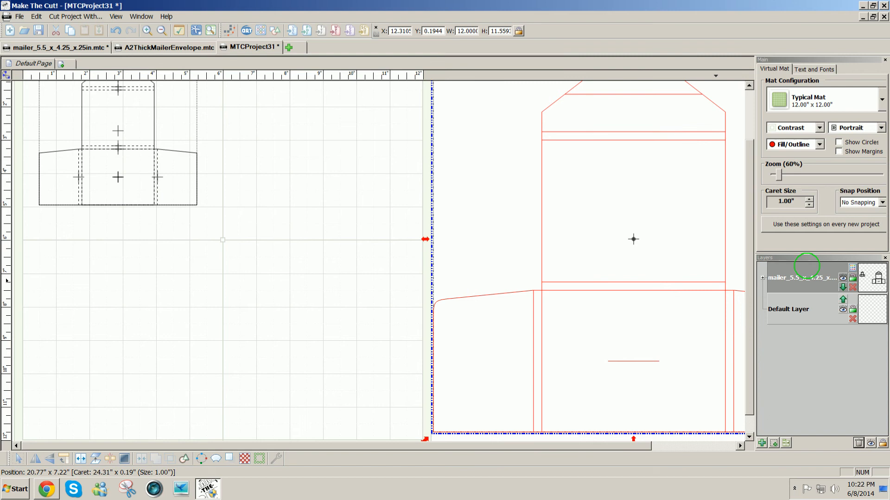
# - Enlarge the small SVG mailer shape on the mat proportionally to about 10.14 × 9.56 inches
pyautogui.moveTo(749, 282); pyautogui.dragTo(756, 240)
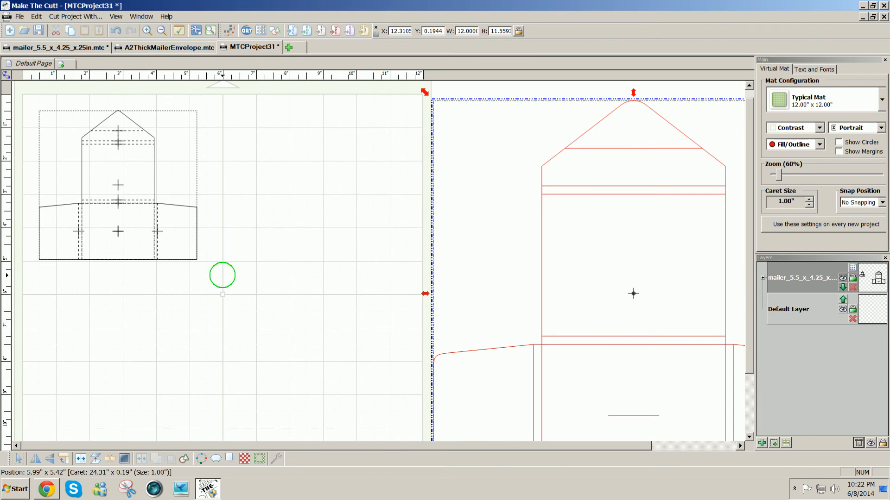
pyautogui.moveTo(220, 272); pyautogui.dragTo(36, 104)
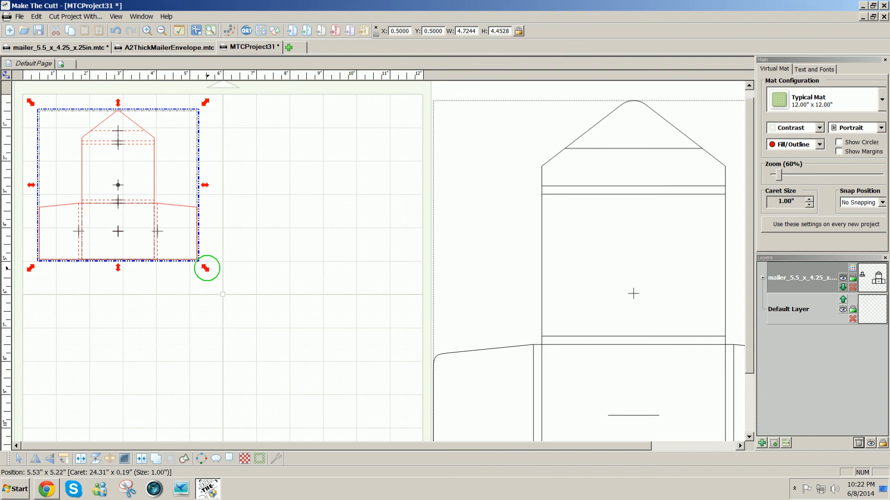
pyautogui.moveTo(206, 266); pyautogui.dragTo(386, 442)
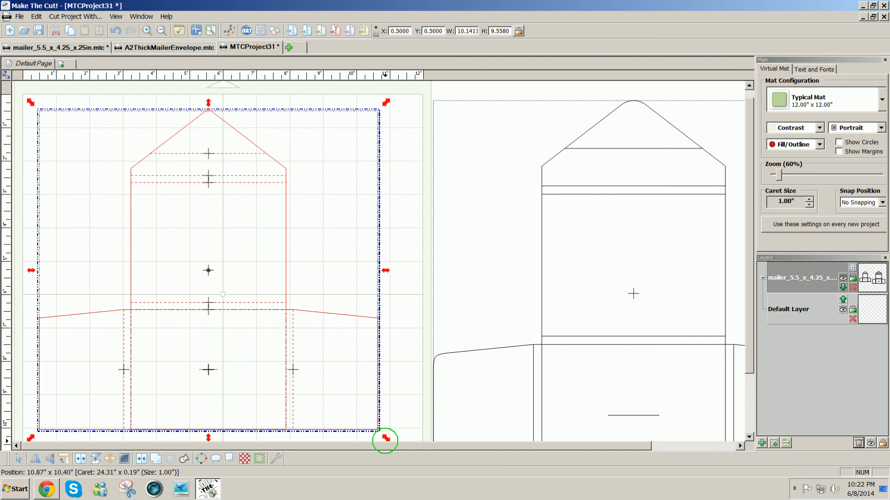
# - Check the PDF mailer's width and set the SVG mailer's width to 12 inches, keeping its proportions
pyautogui.click(537, 304)
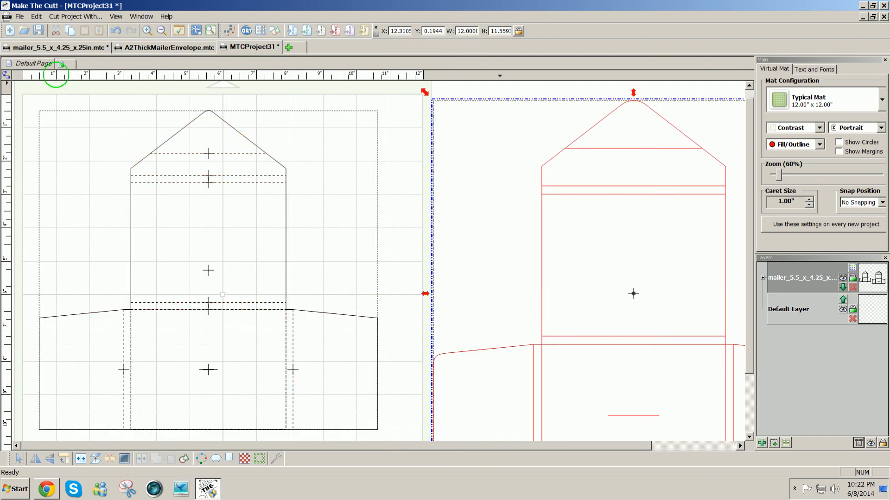
pyautogui.moveTo(23, 90); pyautogui.dragTo(397, 450)
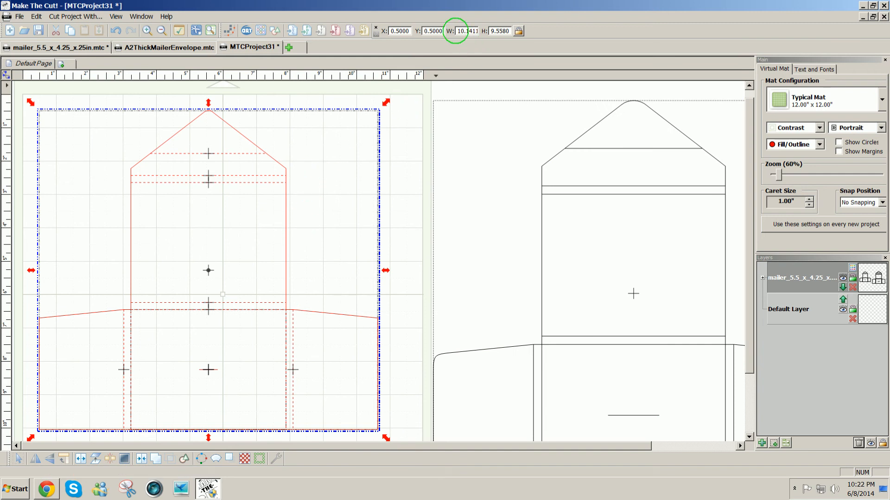
pyautogui.moveTo(461, 31); pyautogui.dragTo(479, 31)
pyautogui.write('1')
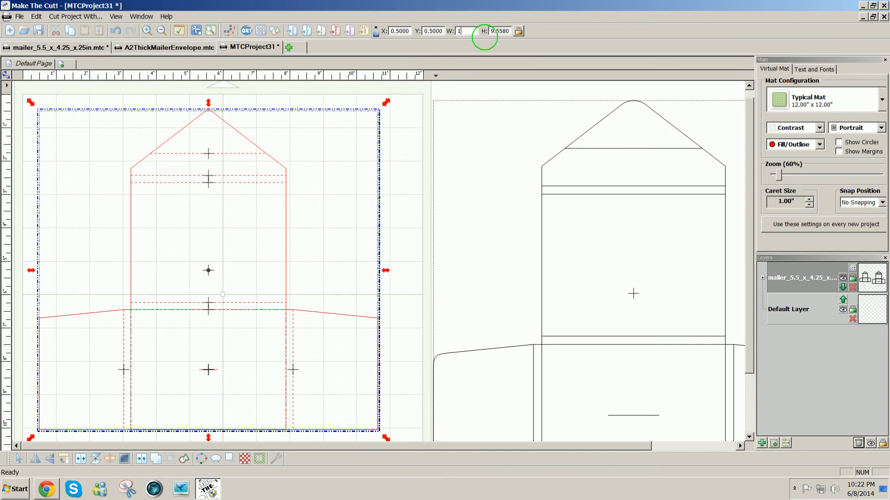
pyautogui.write('2')
pyautogui.press('Return')
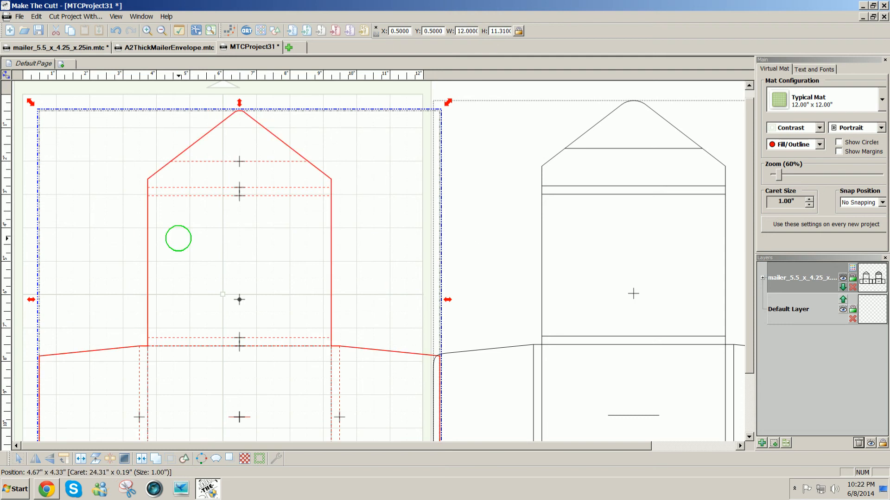
# - Position the SVG mailer at X 0, Y 0 on the mat and deselect it
pyautogui.moveTo(407, 31); pyautogui.dragTo(378, 30)
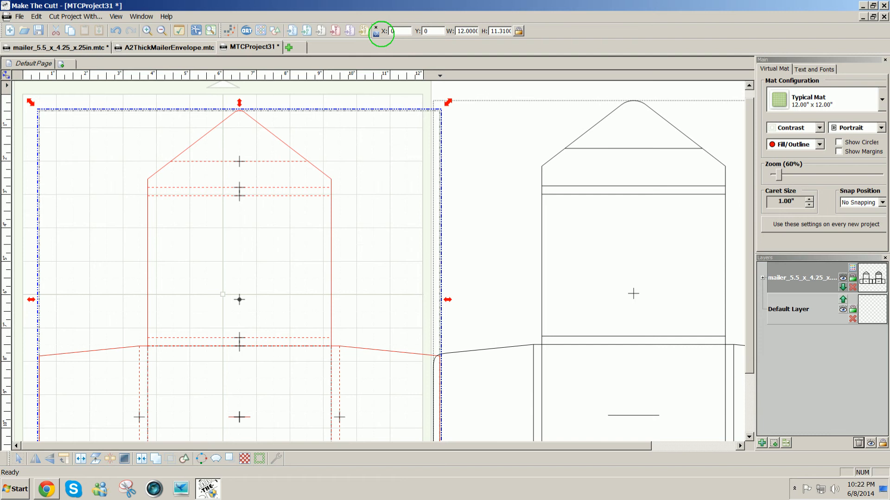
pyautogui.press('Return')
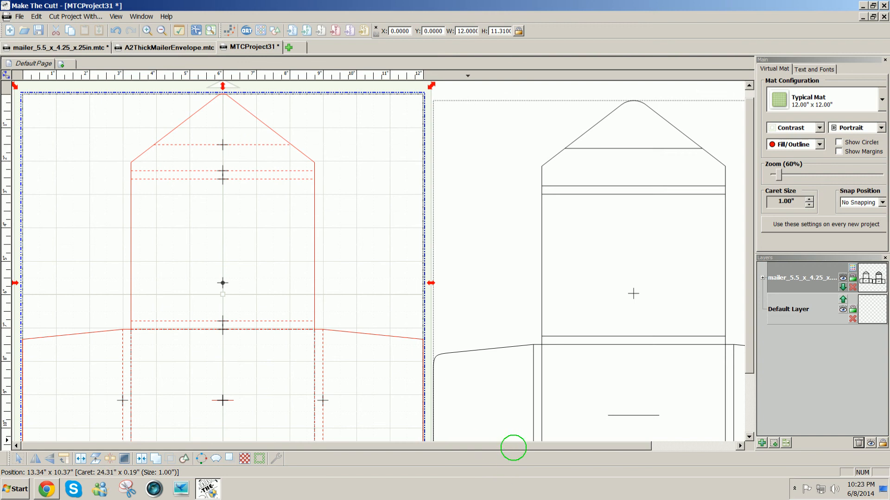
pyautogui.moveTo(513, 447); pyautogui.dragTo(537, 443)
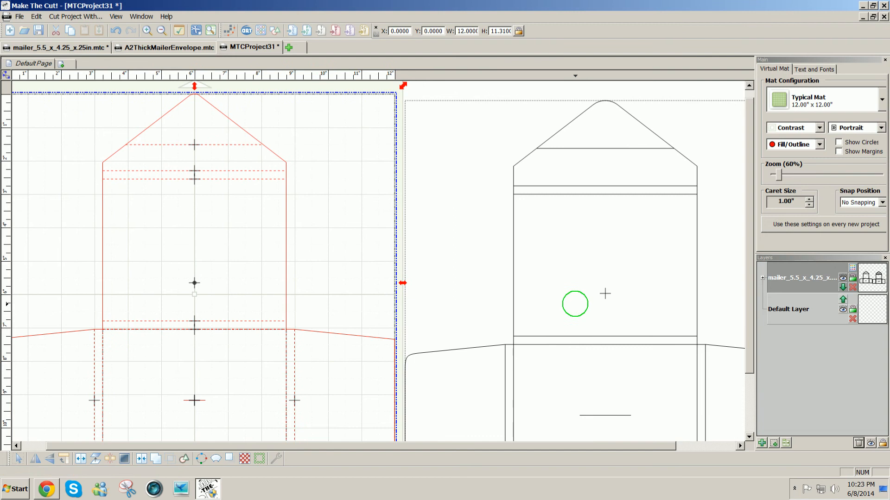
pyautogui.moveTo(745, 307); pyautogui.dragTo(741, 369)
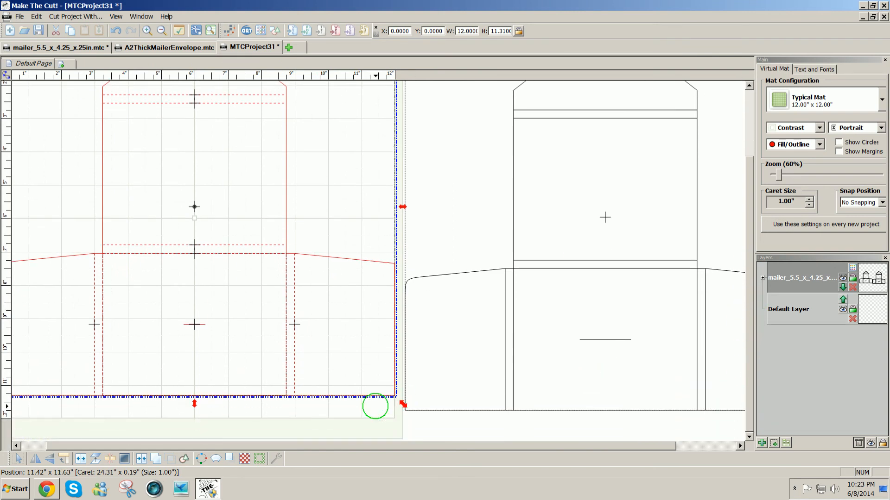
pyautogui.click(371, 405)
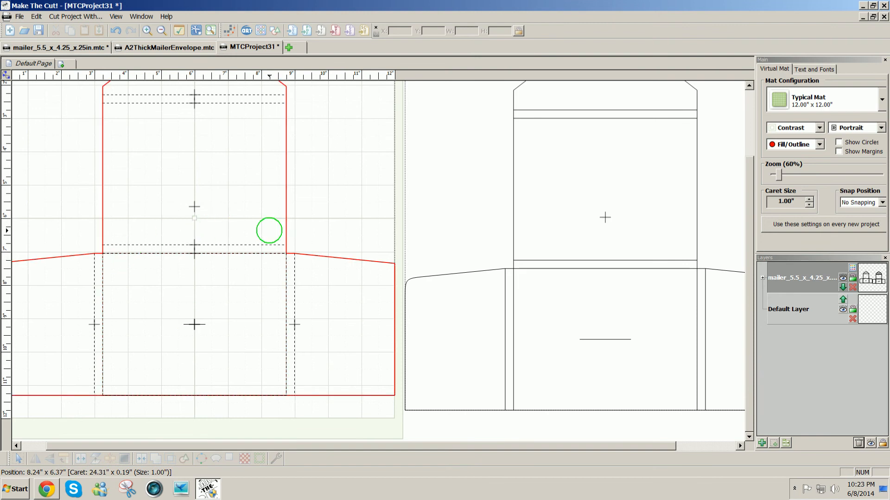
# - Move the PDF mailer to about X 12.70, Y -0.25 inches and break it apart into its basic elements
pyautogui.moveTo(751, 248)
pyautogui.mouseDown()
pyautogui.moveTo(755, 184)
pyautogui.moveTo(741, 251)
pyautogui.mouseUp()
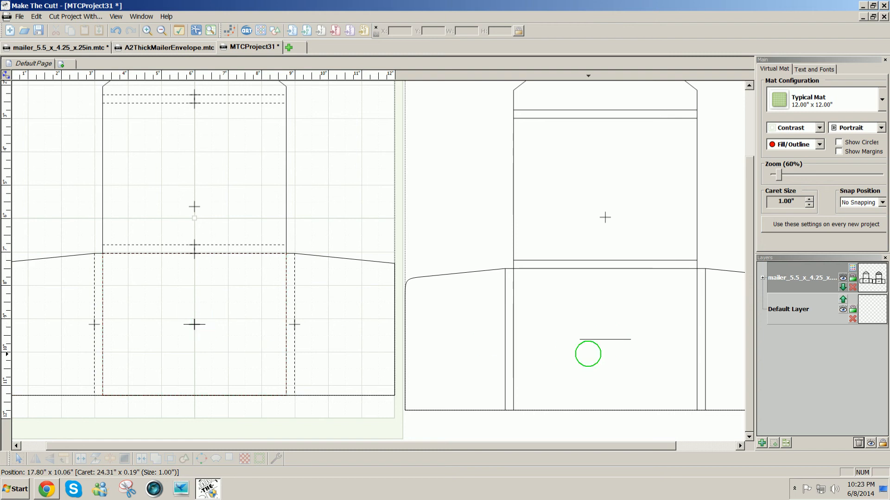
pyautogui.moveTo(587, 354); pyautogui.dragTo(636, 351)
pyautogui.click(637, 350)
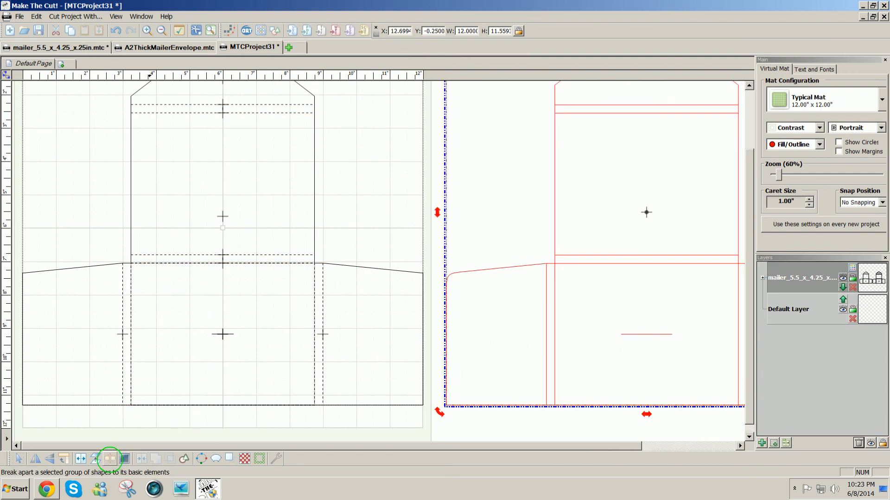
pyautogui.click(110, 459)
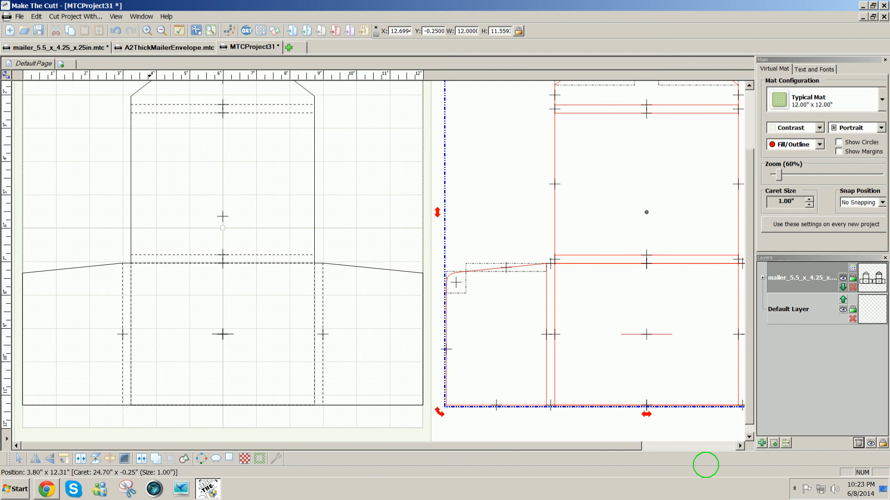
# - Check the width of the PDF mailer's slit line and set the SVG mailer's slit to 1.5286 inches wide
pyautogui.moveTo(697, 436); pyautogui.dragTo(609, 311)
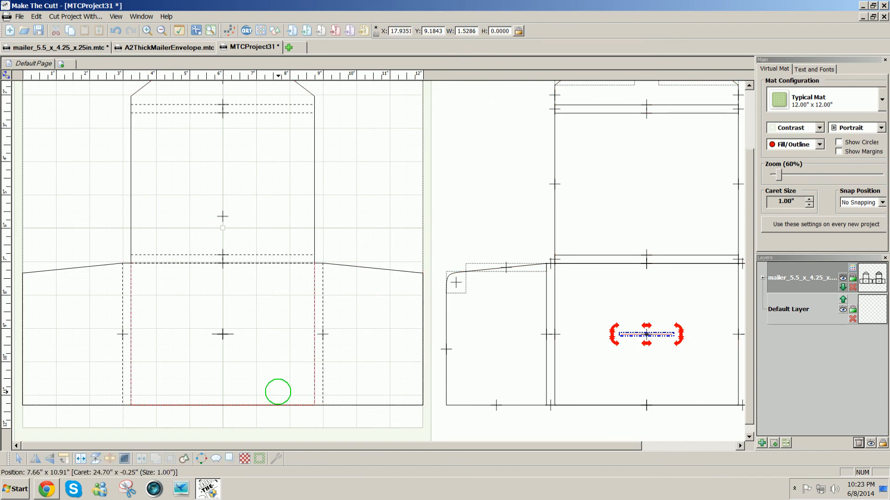
pyautogui.click(262, 417)
pyautogui.moveTo(262, 418); pyautogui.dragTo(190, 309)
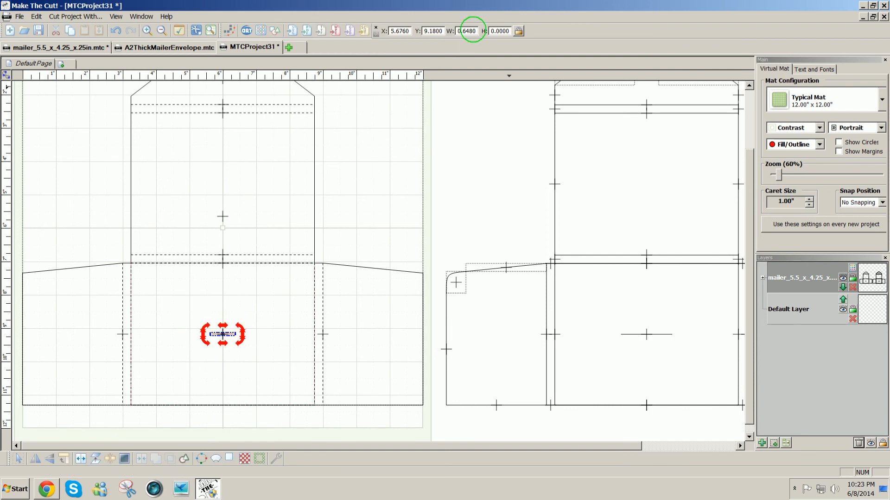
pyautogui.doubleClick(469, 31)
pyautogui.press('Return')
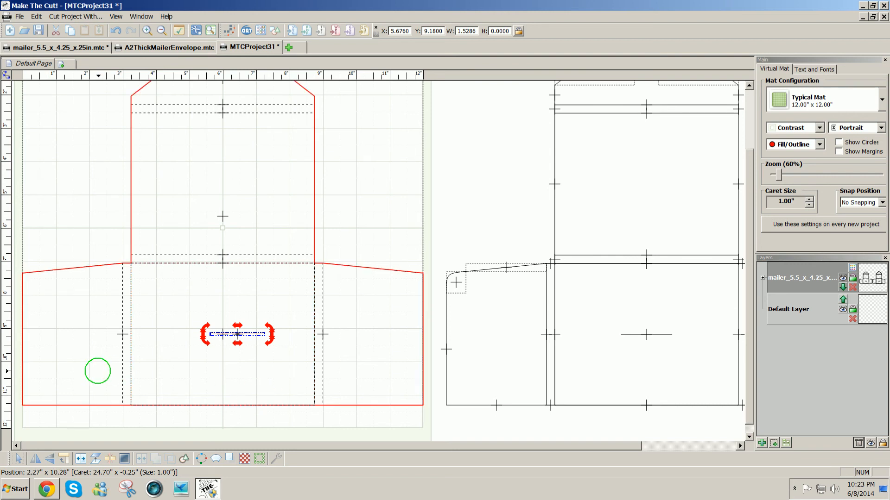
# - Center the SVG mailer's slit horizontally on its outline and join the slit and outline into one shape
pyautogui.click(96, 371)
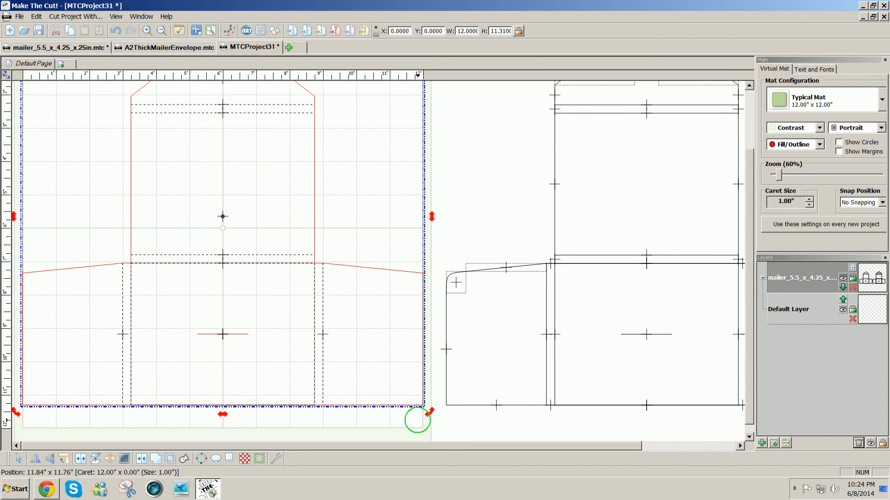
pyautogui.click(408, 419)
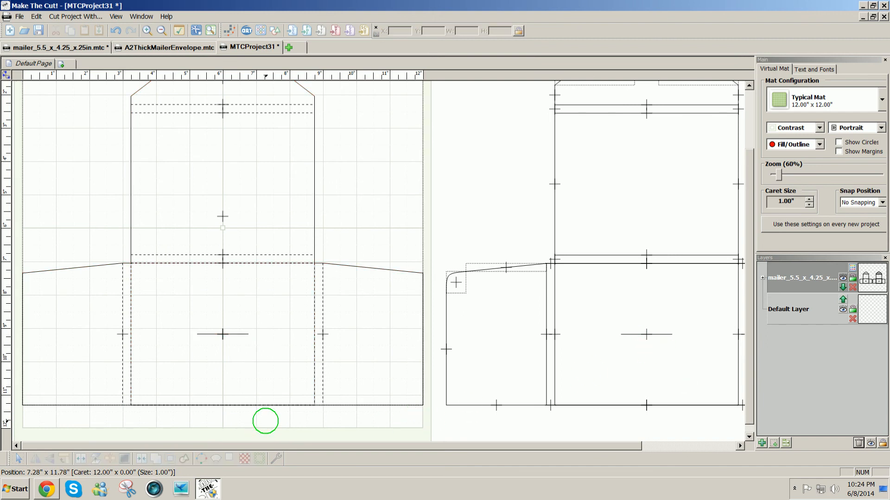
pyautogui.moveTo(265, 421); pyautogui.dragTo(161, 305)
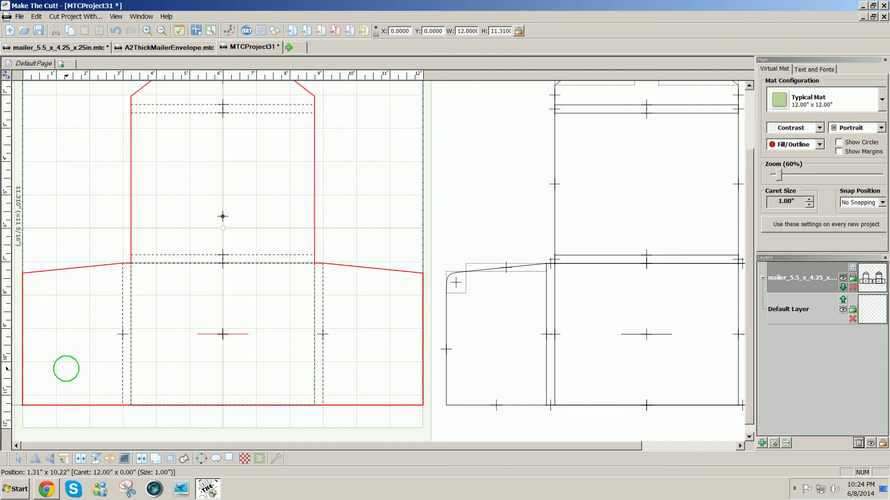
pyautogui.keyDown('shift'); pyautogui.click(66, 368); pyautogui.keyUp('shift')
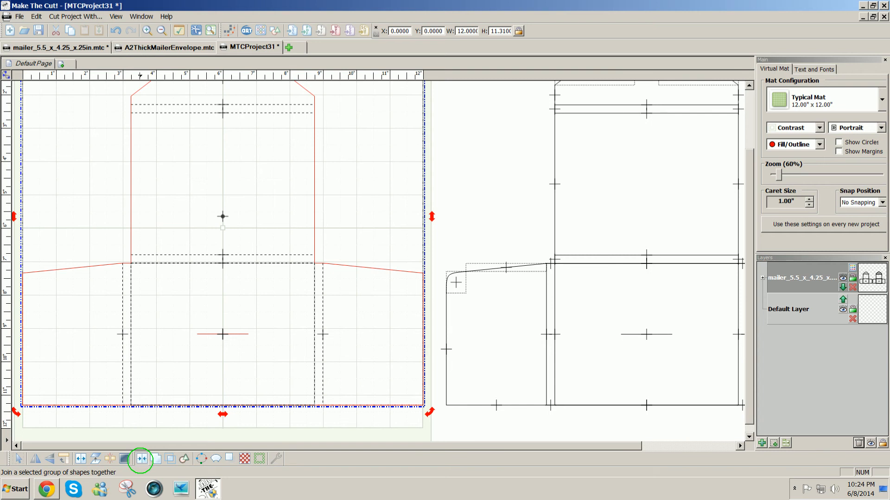
pyautogui.click(142, 459)
pyautogui.click(284, 424)
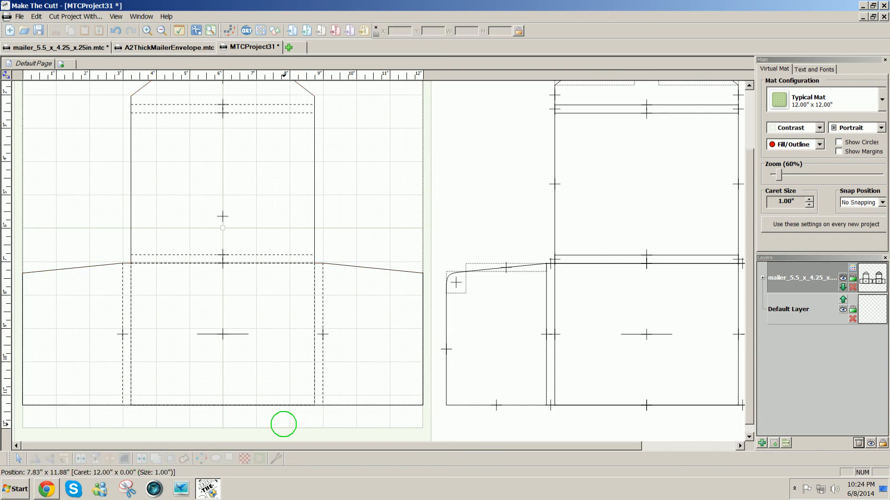
# - Put the joined outline and slit on a new layer at the bottom of the layer order and hide that layer
pyautogui.click(365, 405)
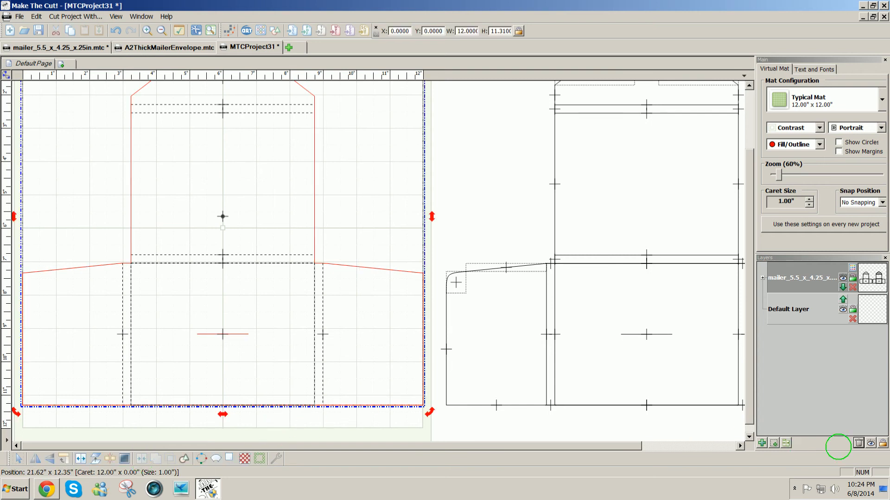
pyautogui.click(774, 444)
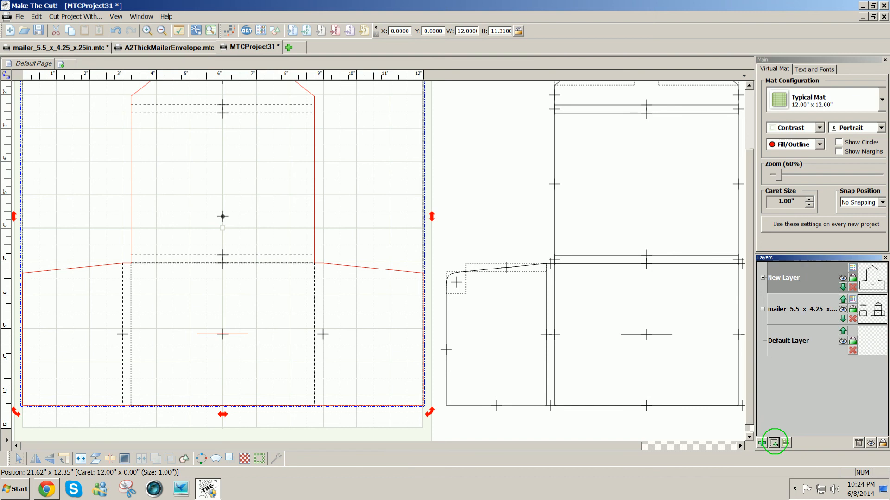
pyautogui.rightClick(781, 276)
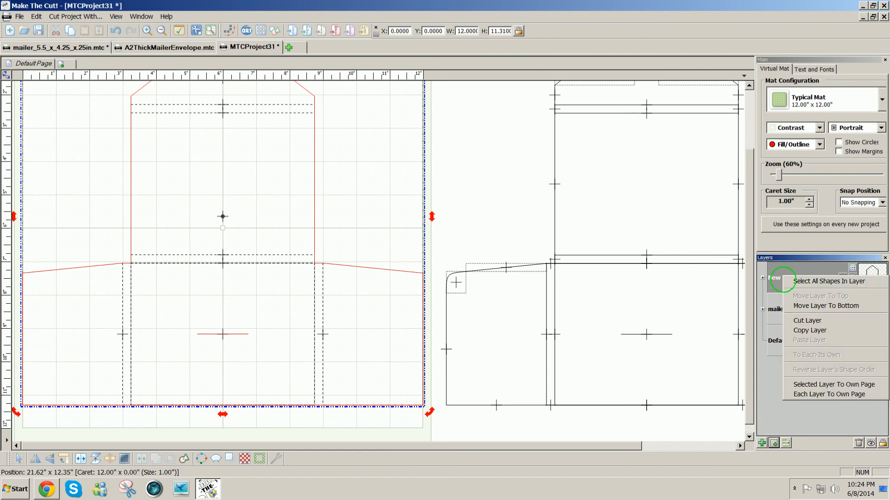
pyautogui.click(807, 306)
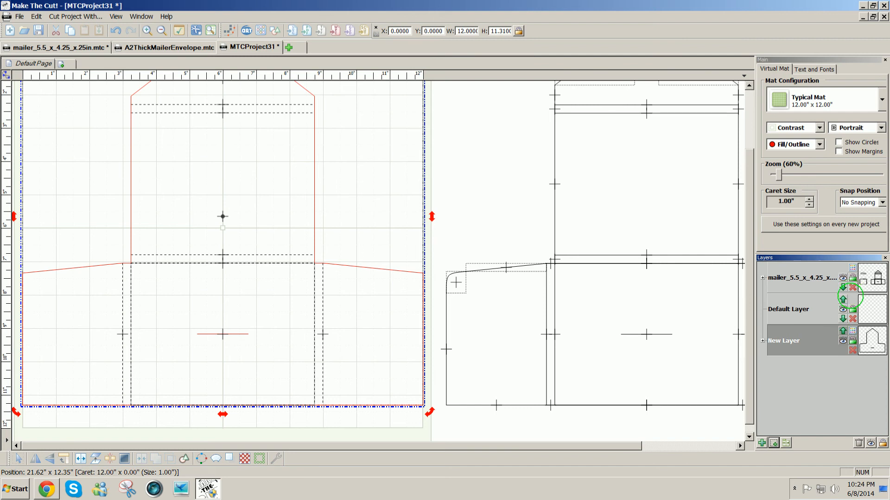
pyautogui.click(842, 341)
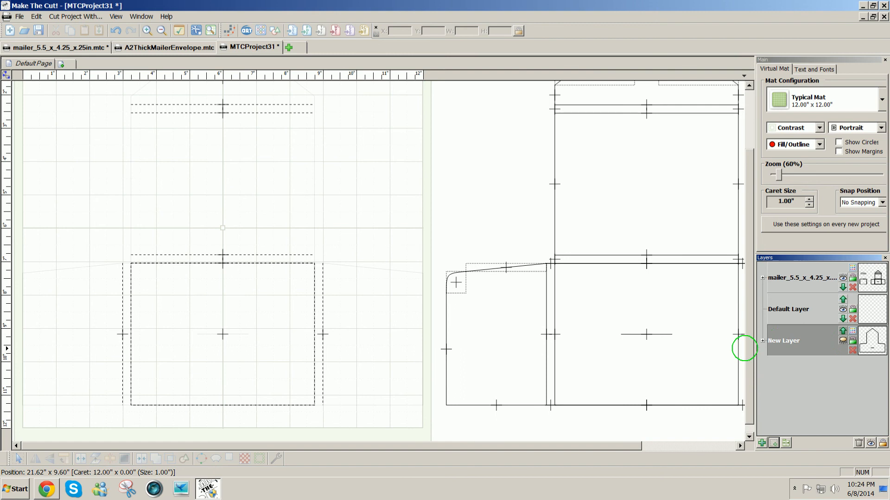
# - Join all the SVG mailer's dashed score lines into one shape and delete the empty Default Layer
pyautogui.moveTo(748, 351)
pyautogui.mouseDown()
pyautogui.moveTo(767, 288)
pyautogui.moveTo(759, 341)
pyautogui.mouseUp()
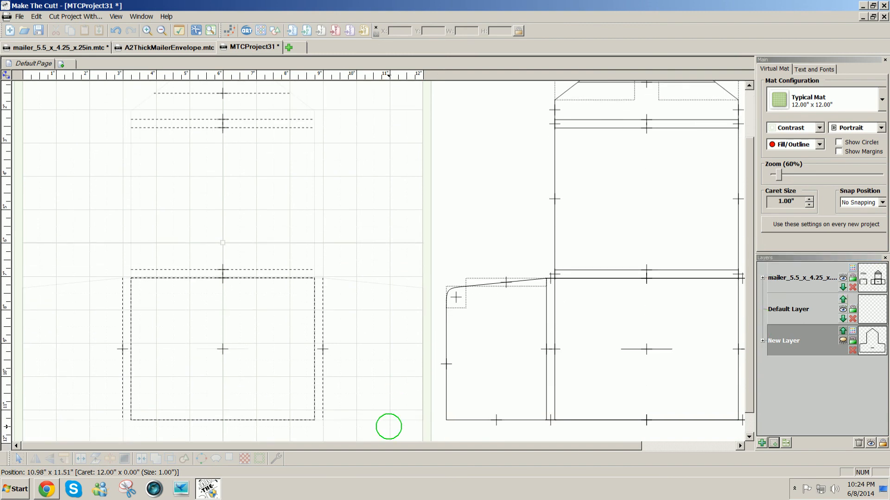
pyautogui.moveTo(388, 426); pyautogui.dragTo(15, 85)
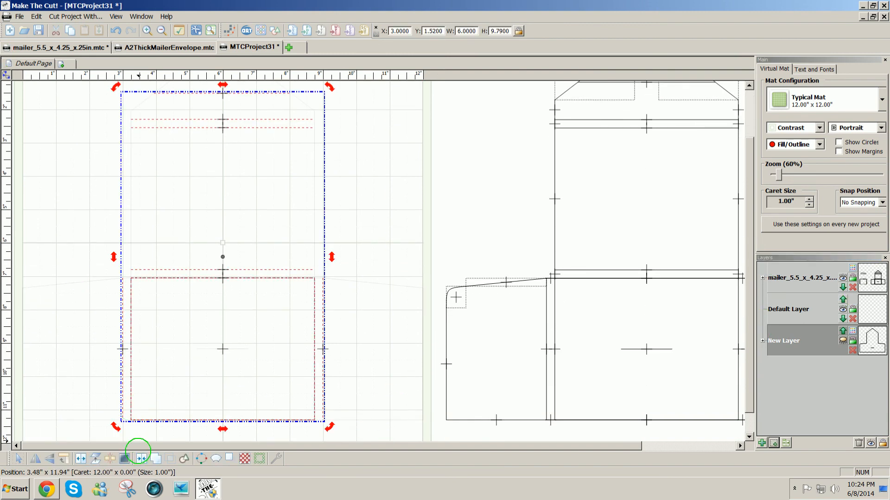
pyautogui.click(140, 457)
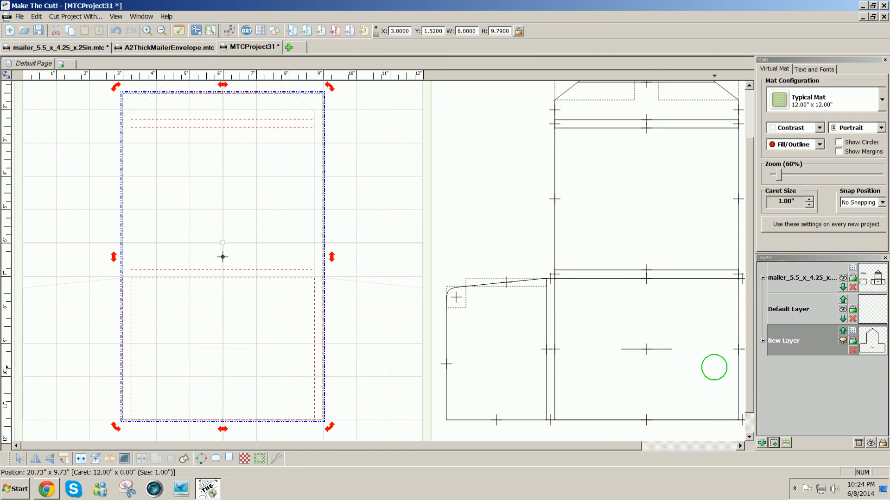
pyautogui.click(858, 444)
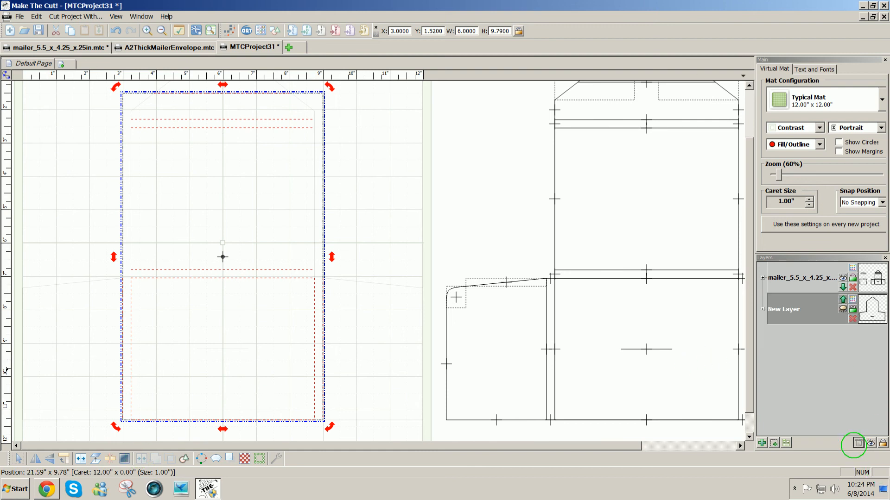
# - Hide the mailer_5.5_x_4.25_x layer and show New Layer to inspect the cut outline alone
pyautogui.click(842, 277)
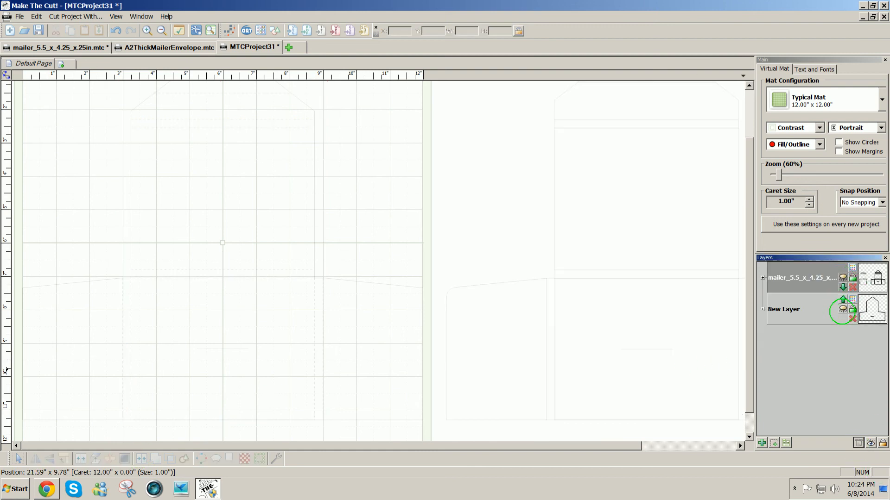
pyautogui.click(843, 309)
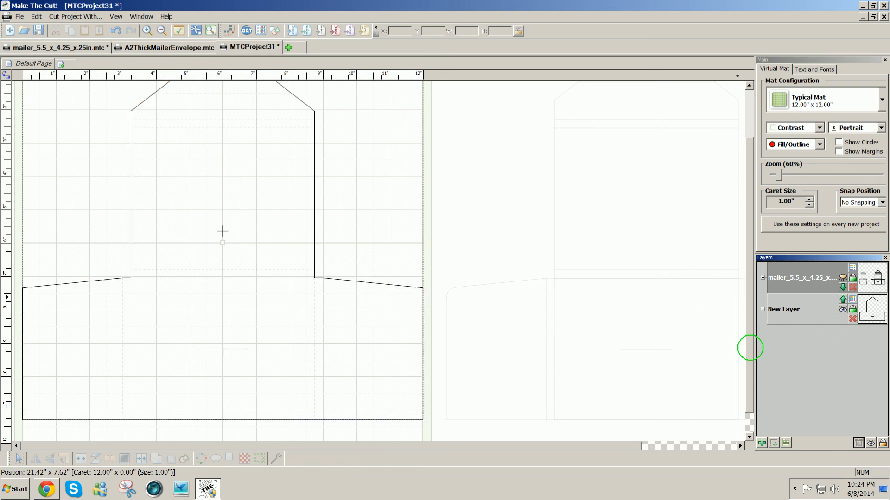
pyautogui.scroll(3, 802, 333)
pyautogui.moveTo(749, 309); pyautogui.dragTo(746, 338)
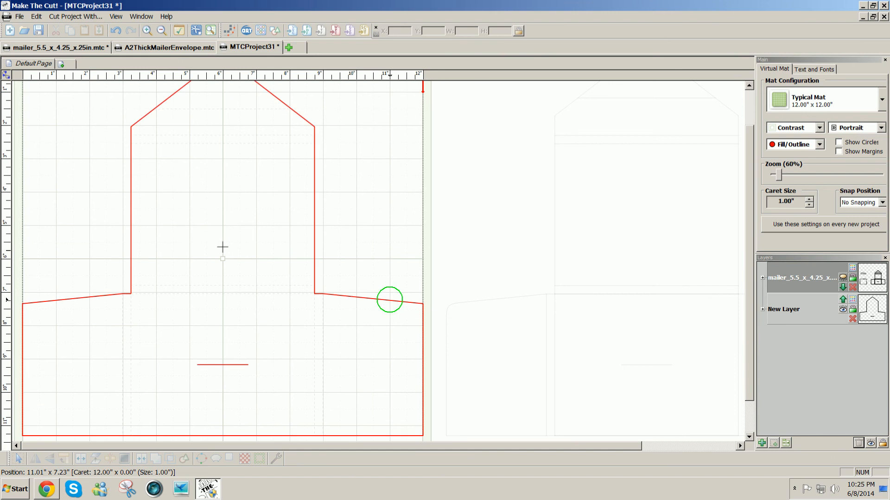
# - Fuse and weld the mailer outline and slit with a tolerance of 0.05 in
pyautogui.click(390, 300)
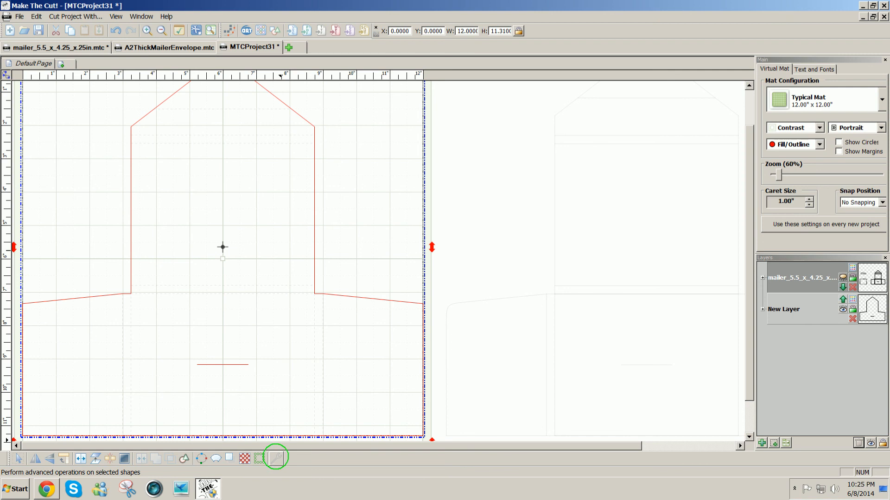
pyautogui.click(276, 457)
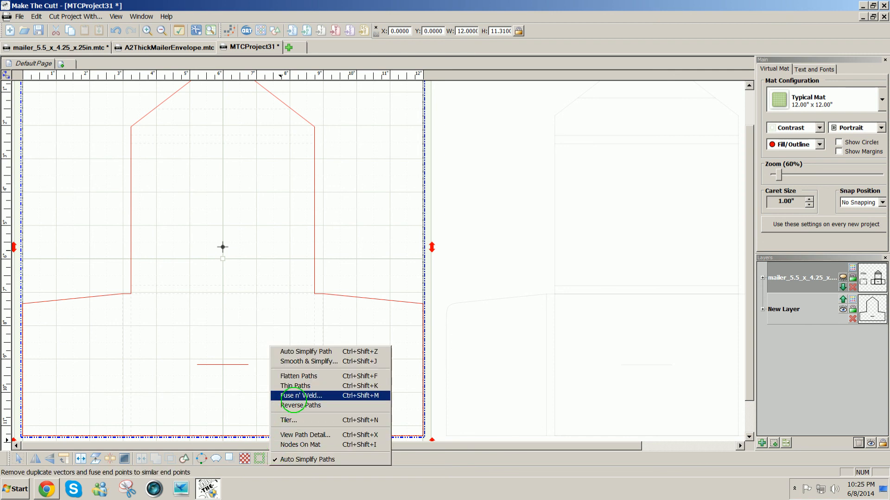
pyautogui.click(295, 396)
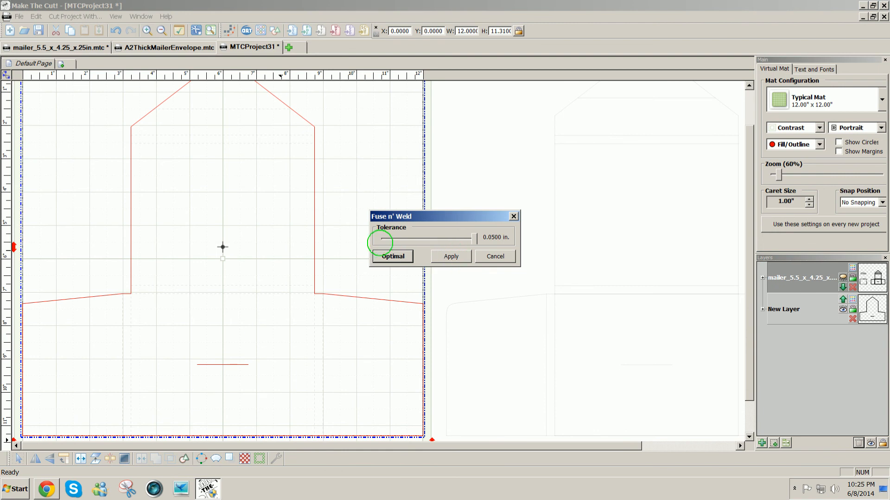
pyautogui.click(449, 257)
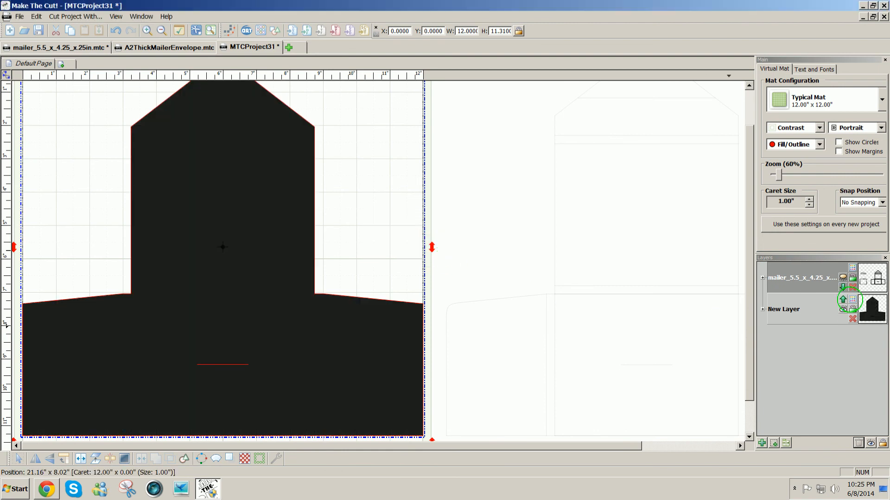
# - Color New Layer's mailer shape pale yellow and show the mailer_5.5_x_4.25_x layer with the score lines again
pyautogui.click(852, 299)
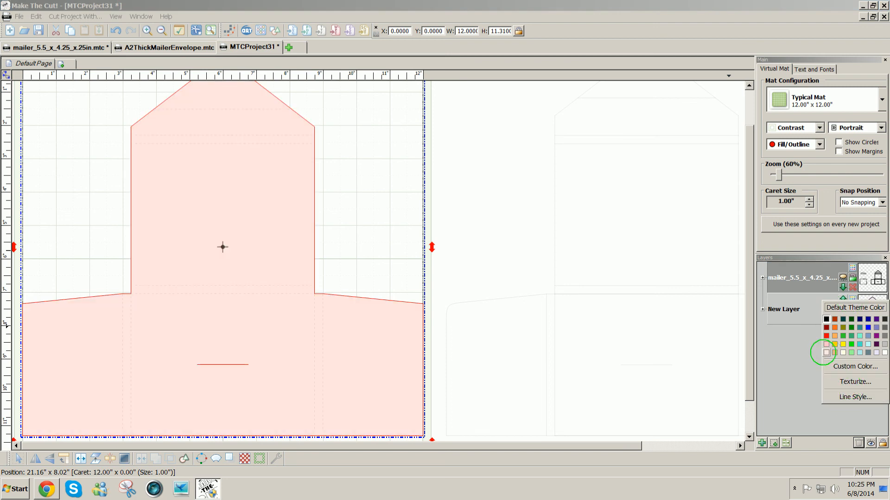
pyautogui.click(842, 352)
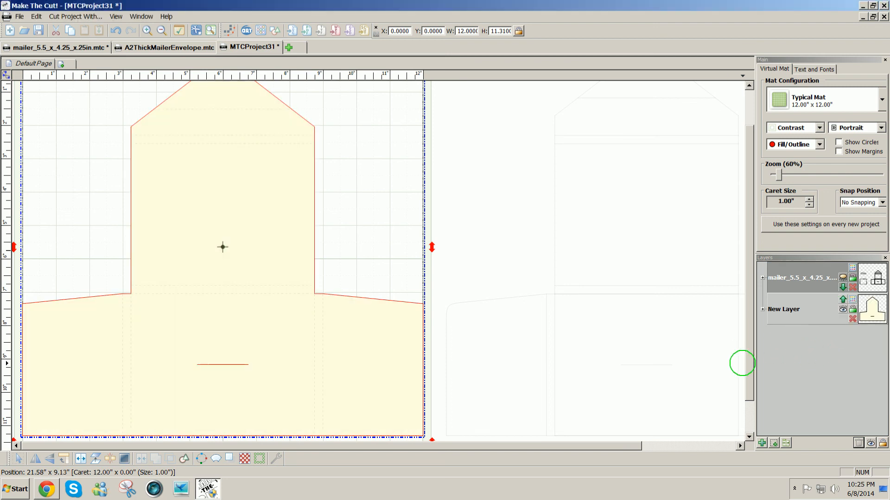
pyautogui.moveTo(749, 366); pyautogui.dragTo(747, 378)
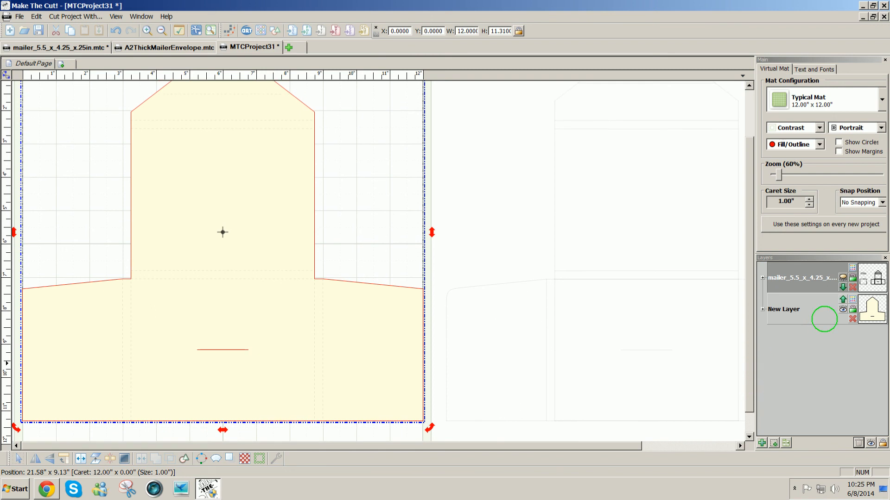
pyautogui.click(842, 278)
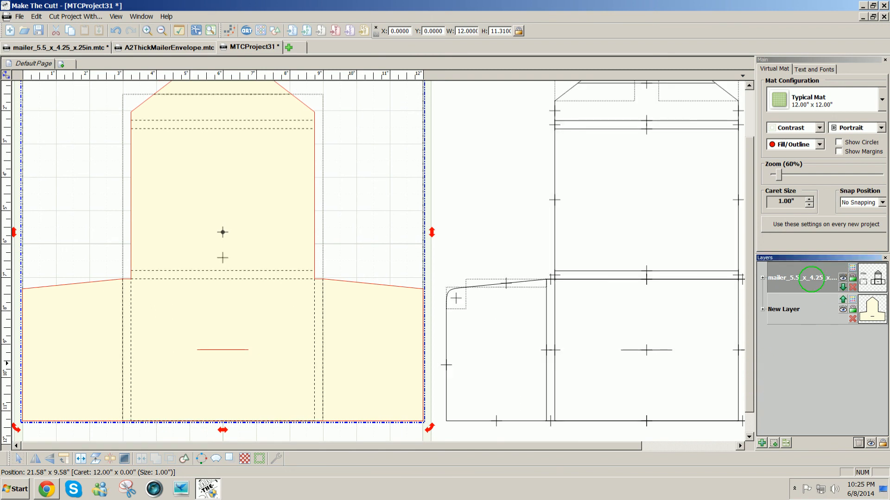
# - Select all the imported PDF mailer's pieces beside the mat and delete them
pyautogui.moveTo(749, 310); pyautogui.dragTo(746, 340)
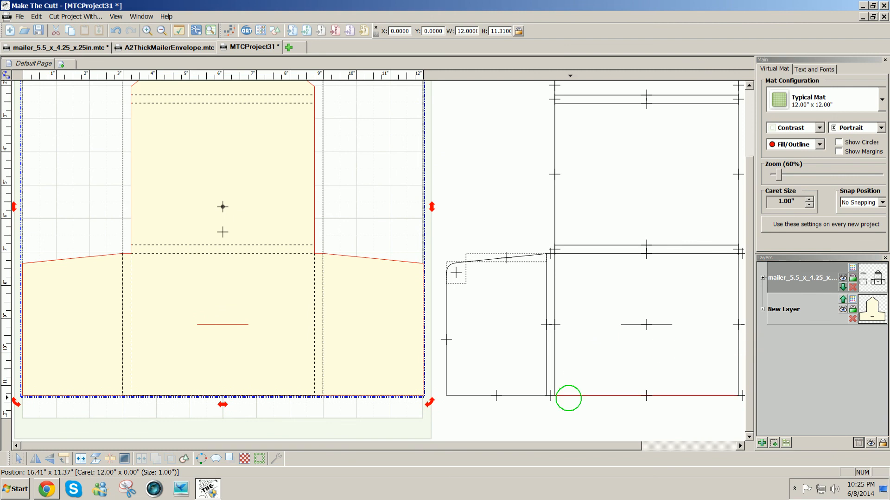
pyautogui.moveTo(513, 445); pyautogui.dragTo(632, 439)
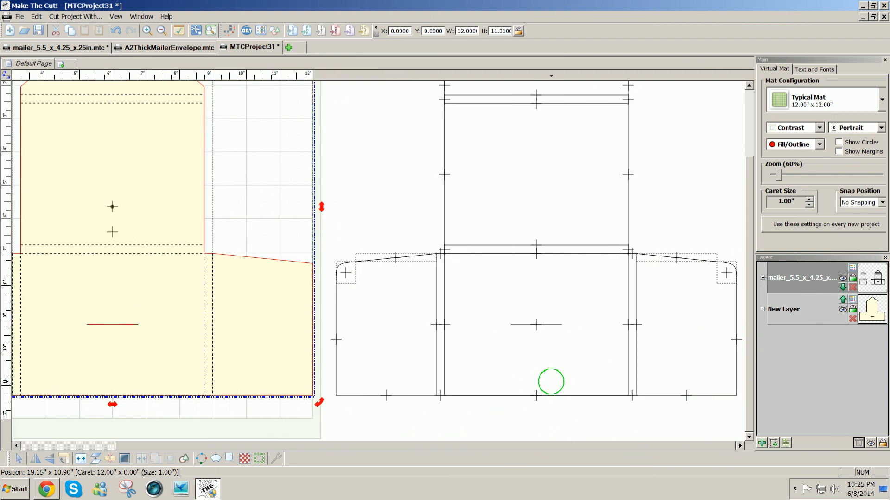
pyautogui.click(550, 381)
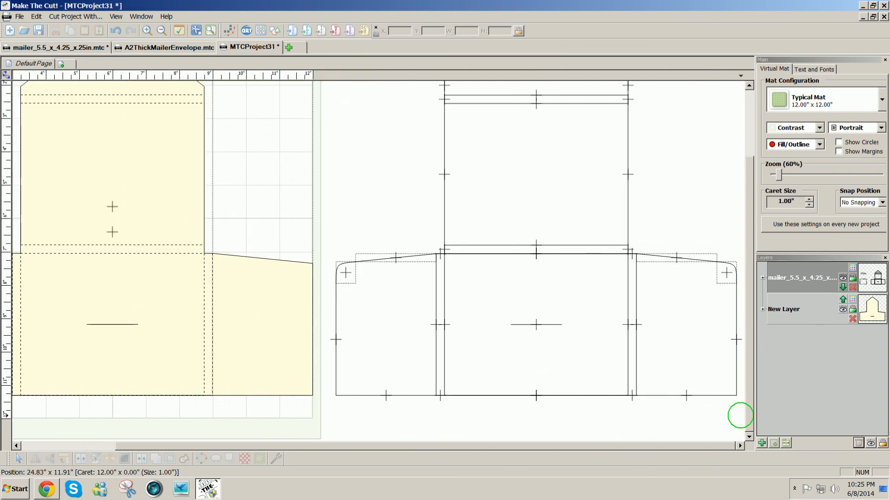
pyautogui.moveTo(750, 353); pyautogui.dragTo(752, 280)
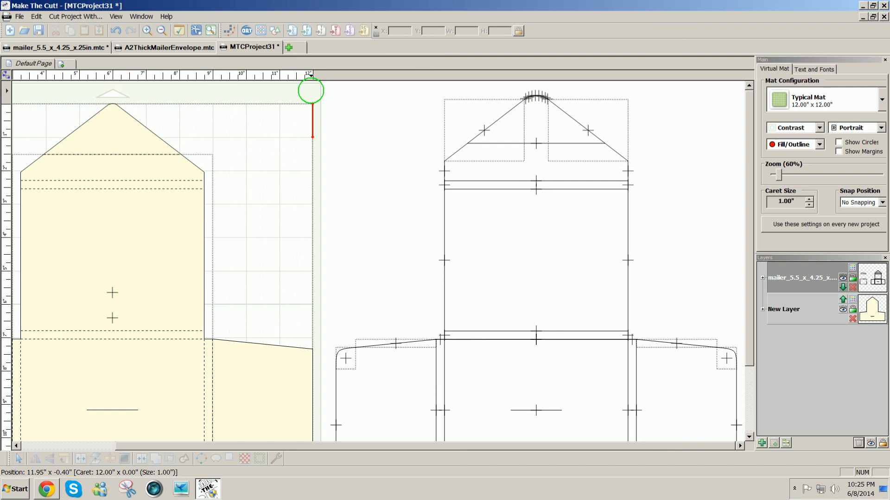
pyautogui.moveTo(311, 90); pyautogui.dragTo(785, 270)
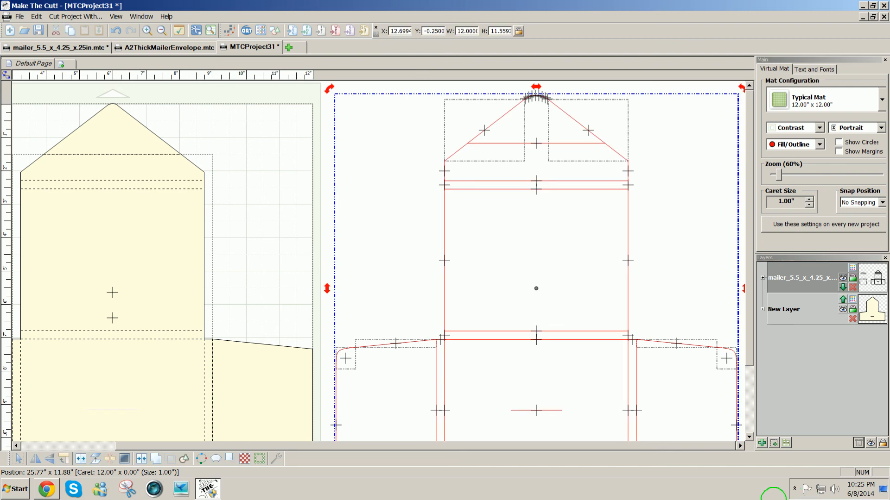
pyautogui.press('Delete')
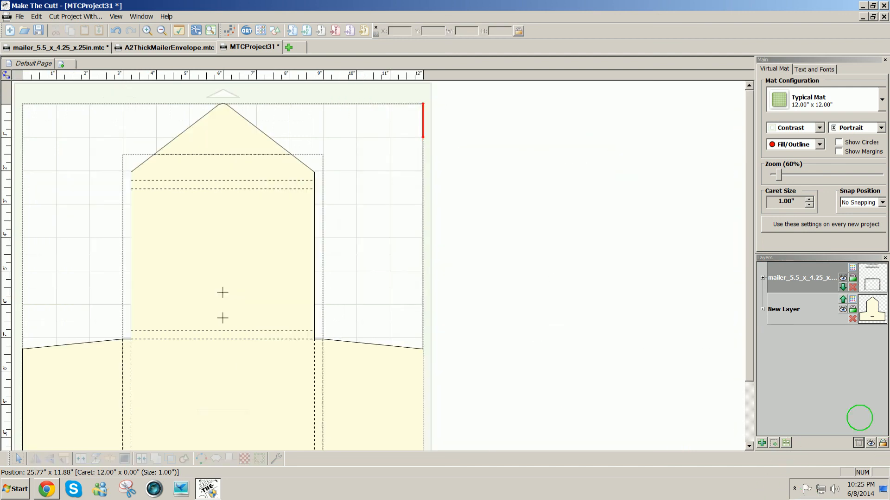
pyautogui.moveTo(744, 374)
pyautogui.mouseDown()
pyautogui.moveTo(747, 429)
pyautogui.moveTo(749, 363)
pyautogui.mouseUp()
# - Save the project to the Desktop as ThickMailerEnvelope
pyautogui.click(20, 16)
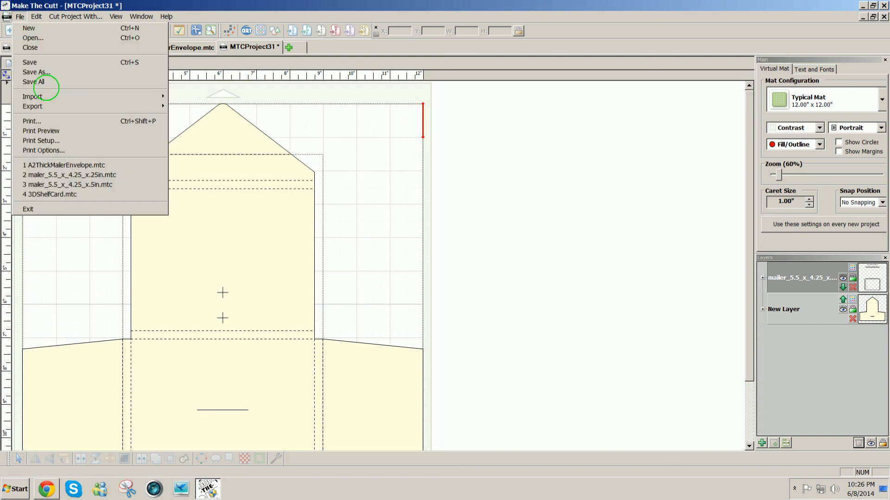
pyautogui.click(46, 73)
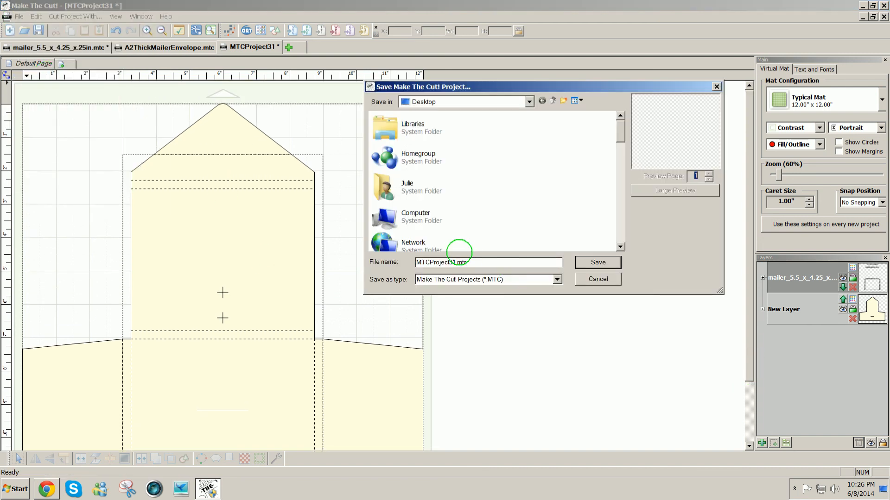
pyautogui.moveTo(470, 262); pyautogui.dragTo(387, 259)
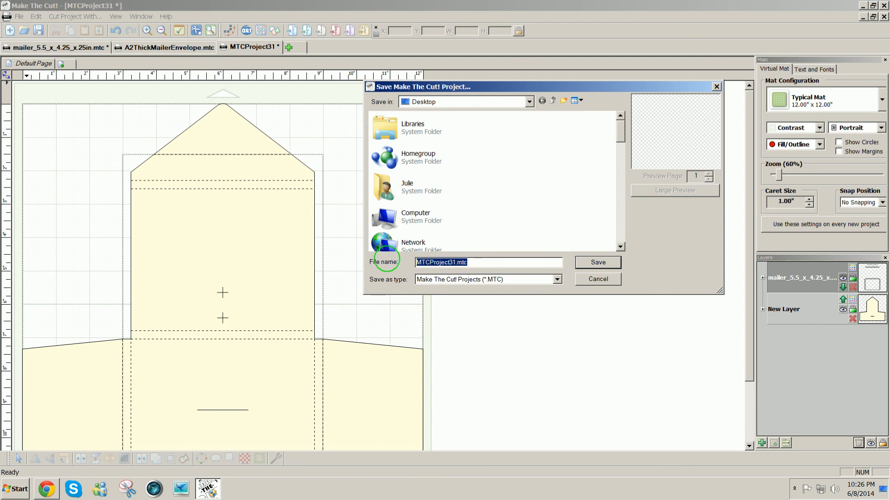
pyautogui.write('ThickMailerEnvelope')
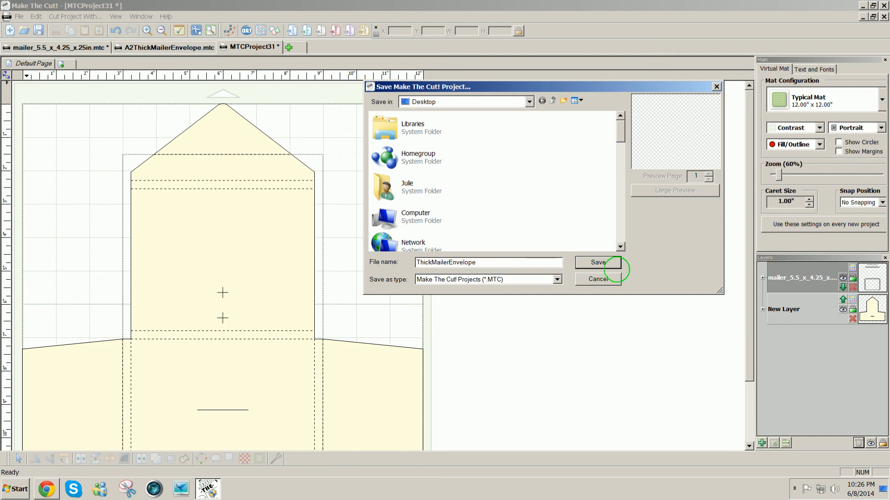
pyautogui.click(591, 263)
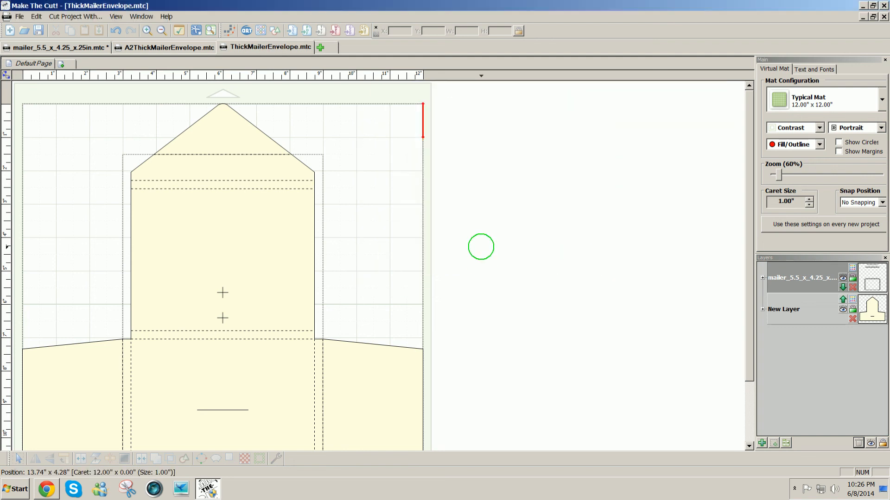
# - Select all the mailer shapes and export them to the Desktop as an SVG file named ThickMailerEnvelope
pyautogui.click(18, 459)
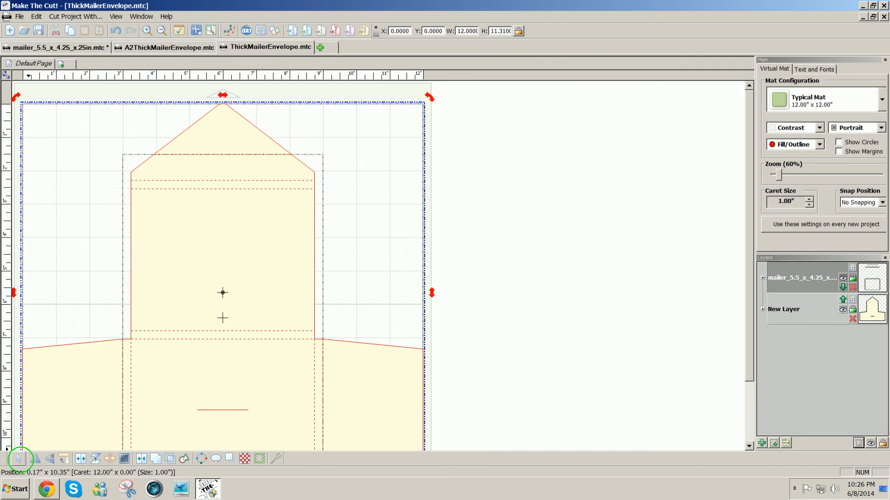
pyautogui.click(20, 16)
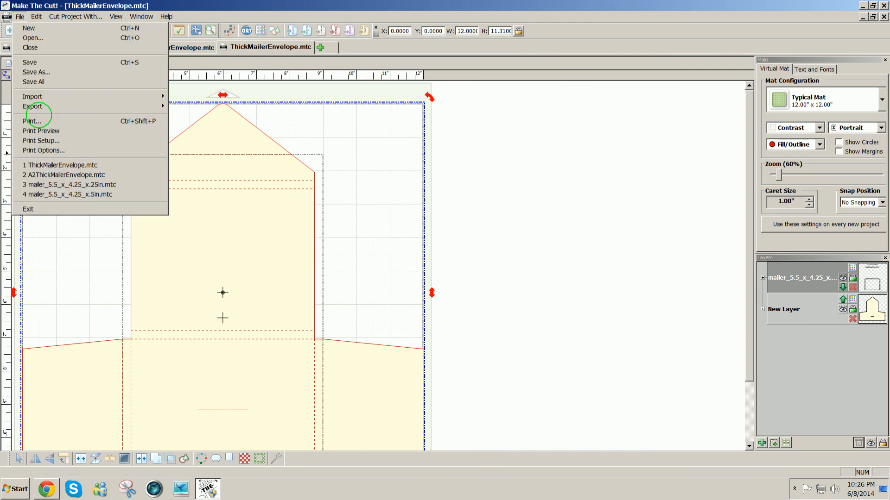
pyautogui.moveTo(47, 106)
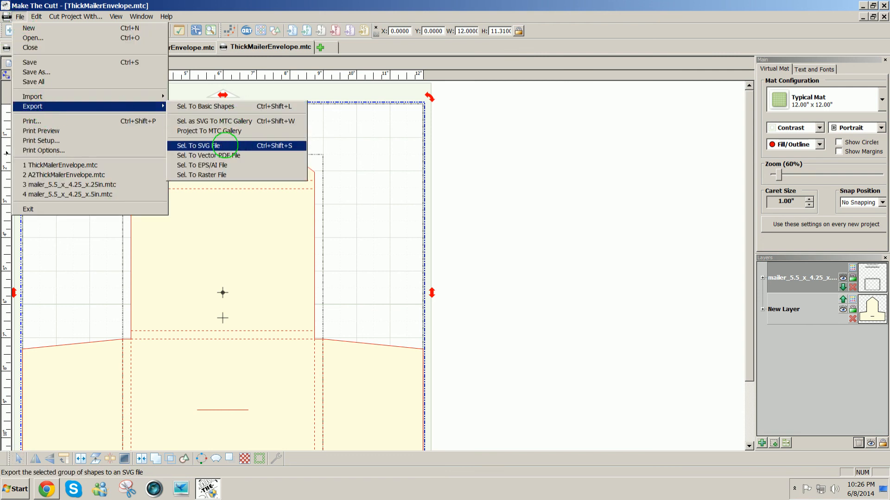
pyautogui.click(224, 145)
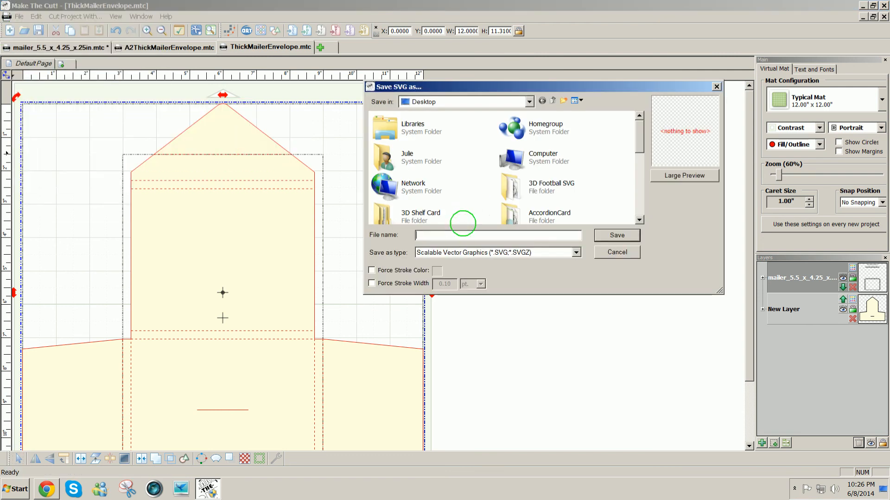
pyautogui.write('Thick')
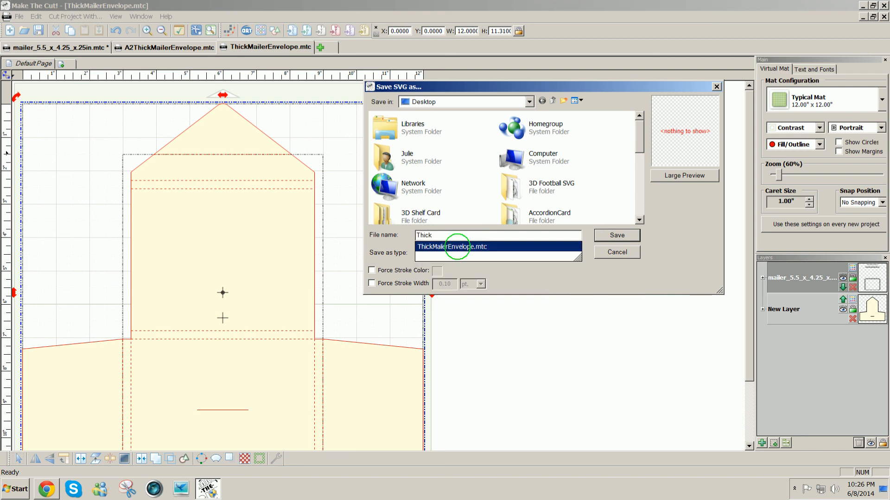
pyautogui.click(457, 247)
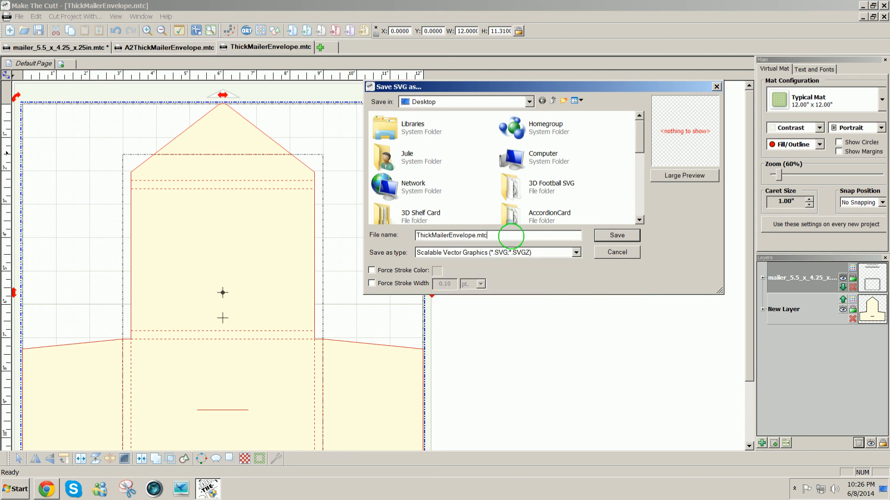
pyautogui.press('BackSpace')
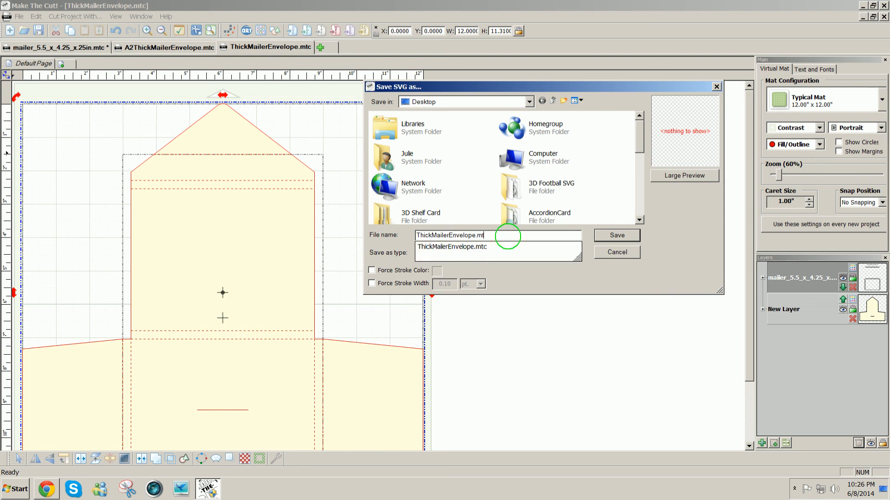
pyautogui.click(612, 235)
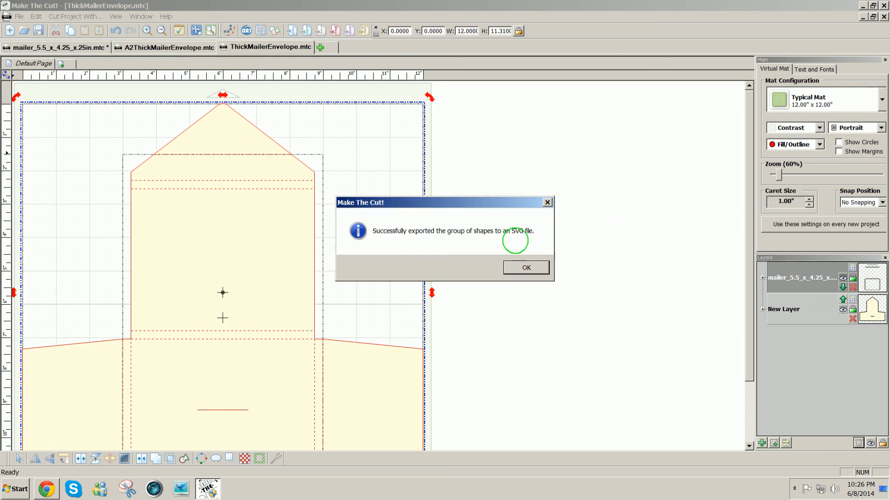
pyautogui.click(519, 265)
# - Switch to Chrome, return to the Template Maker page and copy the Mailer template's picture
pyautogui.moveTo(749, 268); pyautogui.dragTo(742, 289)
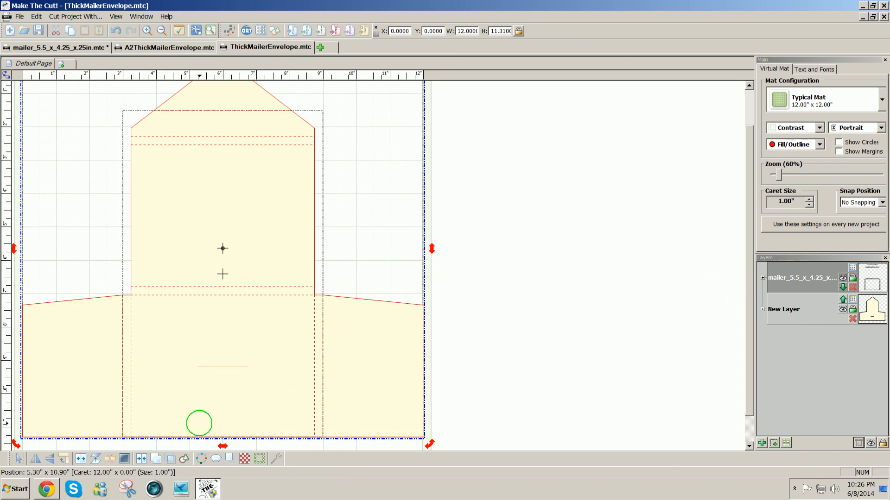
pyautogui.click(47, 489)
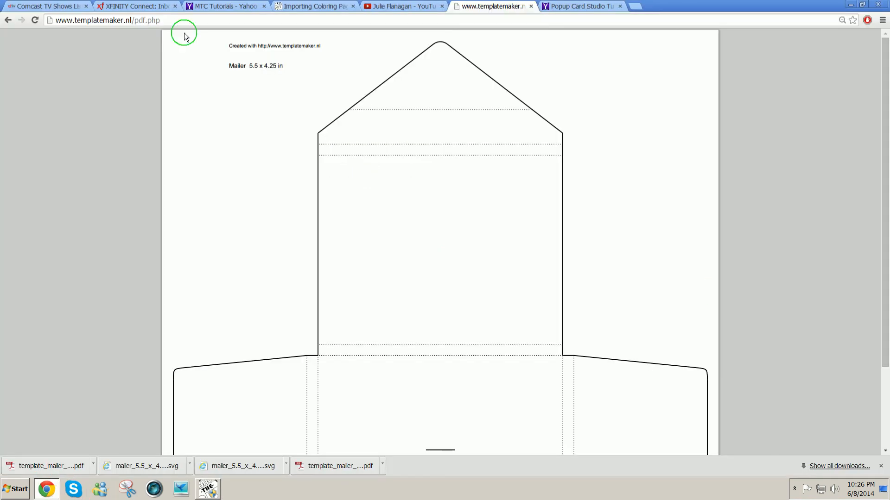
pyautogui.click(9, 20)
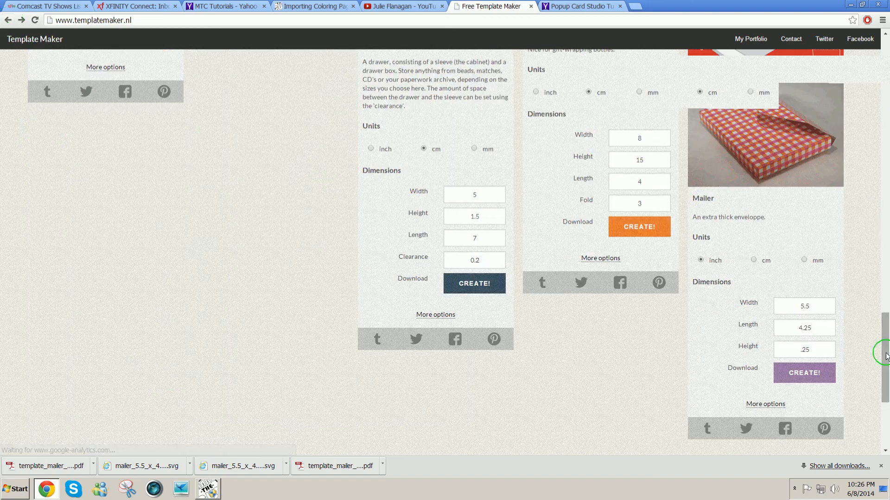
pyautogui.moveTo(886, 351)
pyautogui.mouseDown()
pyautogui.moveTo(887, 73)
pyautogui.moveTo(881, 148)
pyautogui.moveTo(791, 153)
pyautogui.moveTo(880, 171)
pyautogui.moveTo(884, 262)
pyautogui.moveTo(868, 294)
pyautogui.moveTo(869, 354)
pyautogui.mouseUp()
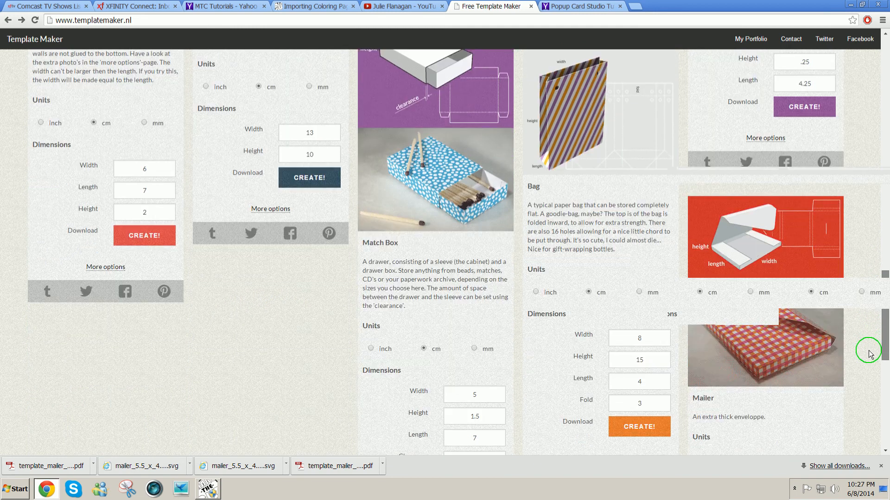
pyautogui.rightClick(762, 323)
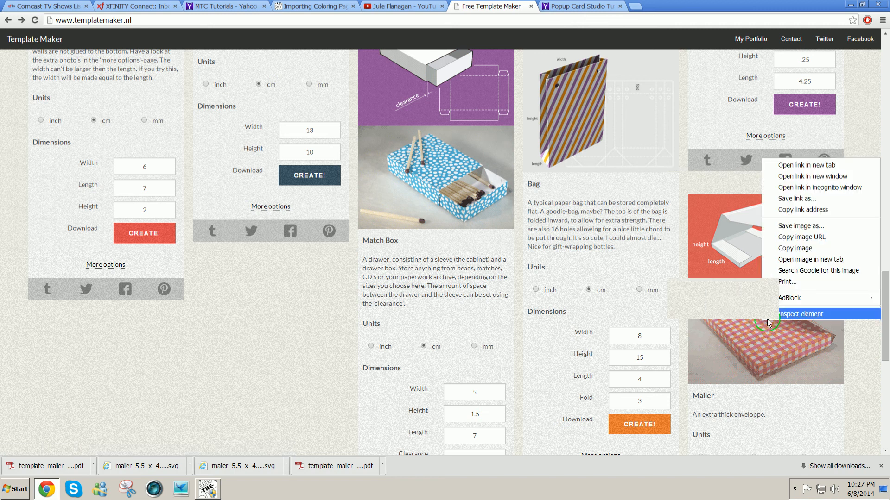
pyautogui.click(794, 250)
# - Switch back to Make The Cut! and add a page named New Page to the ThickMailerEnvelope project
pyautogui.click(207, 489)
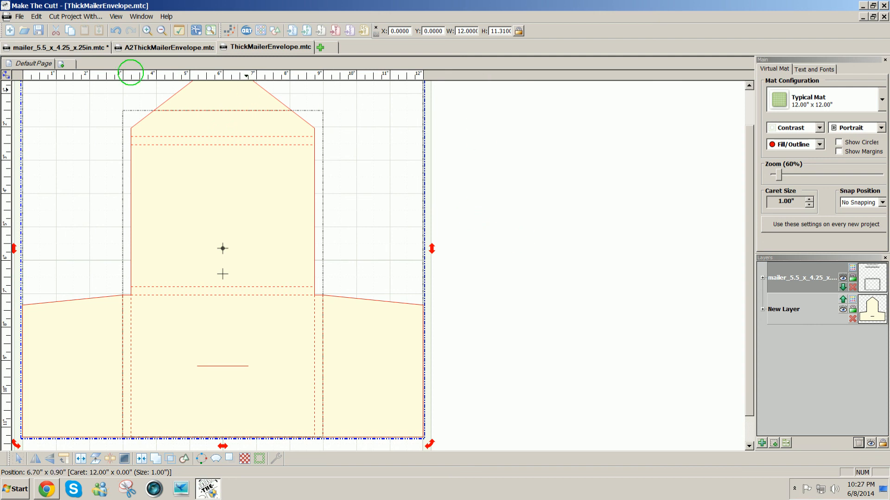
pyautogui.click(61, 64)
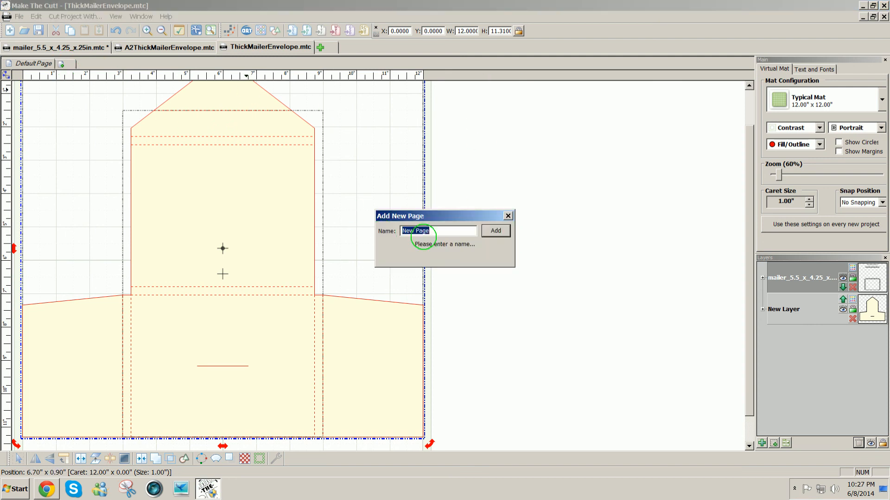
pyautogui.click(496, 231)
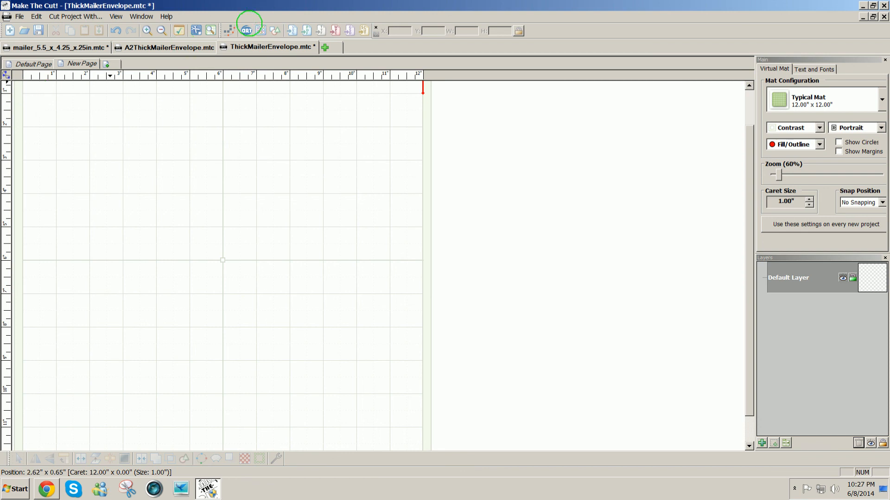
# - Pixel-trace the clipboard picture with a threshold of 255, Texturize Path and Blackout Path enabled, import it and finish tracing
pyautogui.click(226, 31)
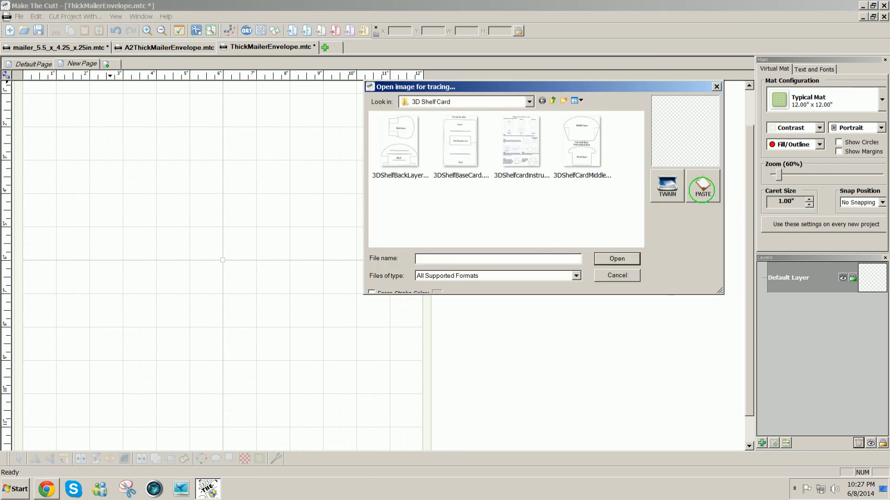
pyautogui.click(703, 190)
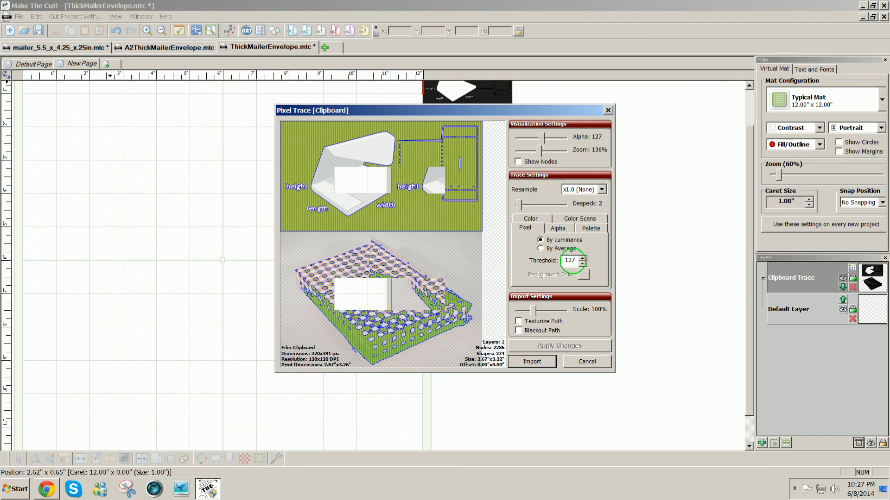
pyautogui.moveTo(573, 261); pyautogui.dragTo(563, 259)
pyautogui.press('BackSpace')
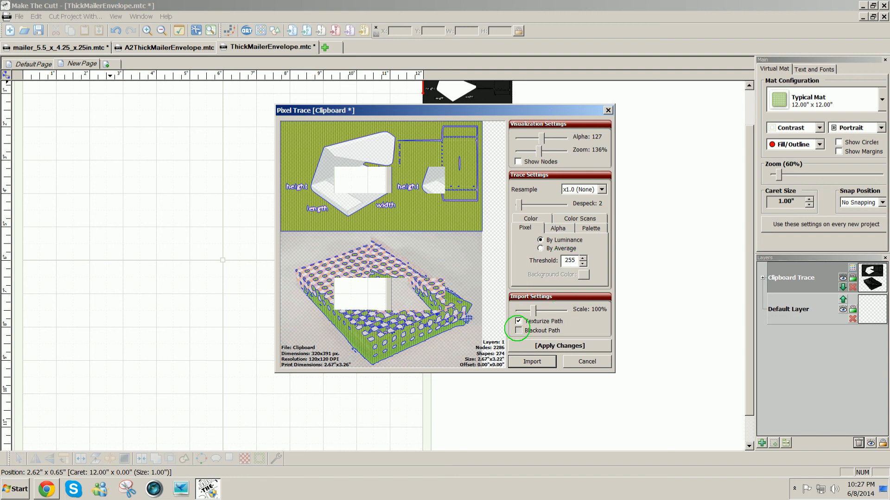
pyautogui.click(518, 330)
pyautogui.click(542, 346)
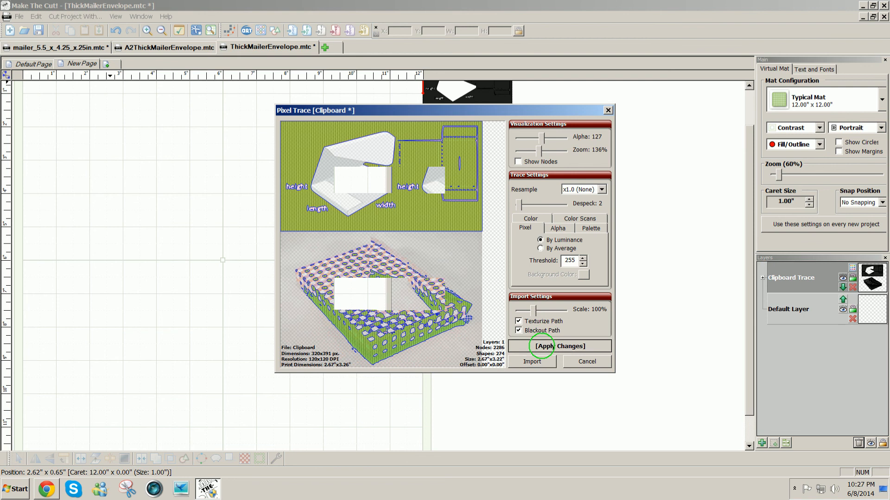
pyautogui.click(532, 361)
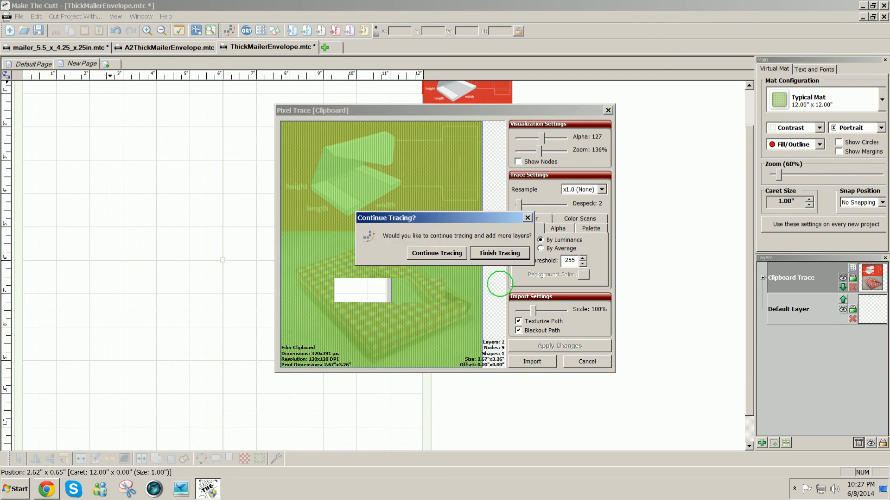
pyautogui.click(510, 253)
# - Move the traced picture onto the upper-left area of the mat and enlarge it to about 6.3 inches wide
pyautogui.moveTo(494, 153); pyautogui.dragTo(115, 184)
pyautogui.click(116, 184)
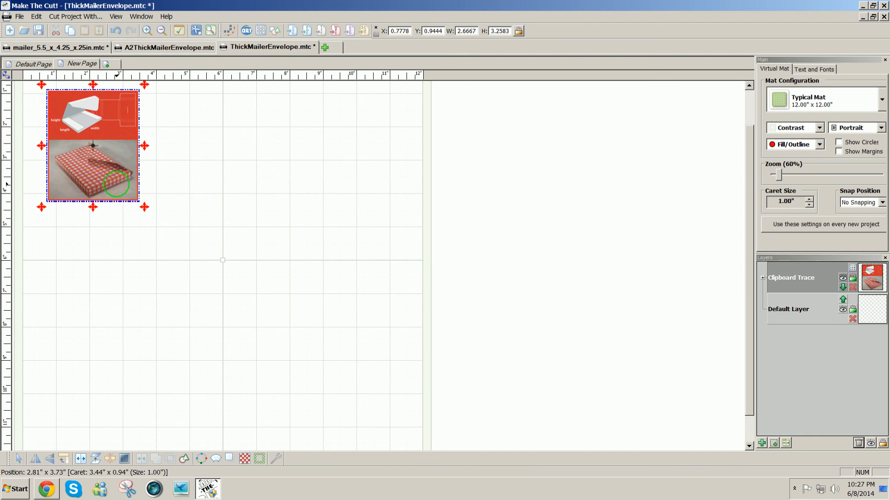
pyautogui.moveTo(144, 210)
pyautogui.mouseDown()
pyautogui.moveTo(259, 357)
pyautogui.moveTo(312, 357)
pyautogui.mouseUp()
pyautogui.moveTo(745, 321); pyautogui.dragTo(753, 252)
# - Deselect the picture and save the ThickMailerEnvelope project
pyautogui.click(168, 91)
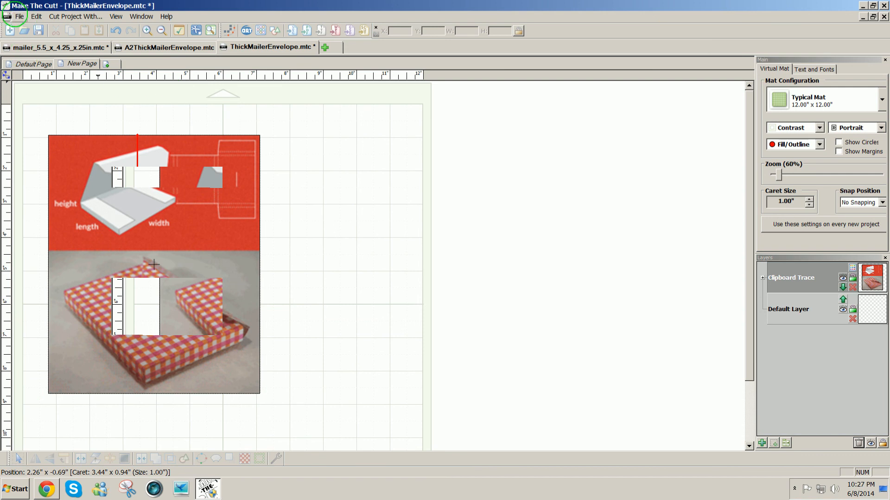
pyautogui.click(20, 16)
pyautogui.click(29, 61)
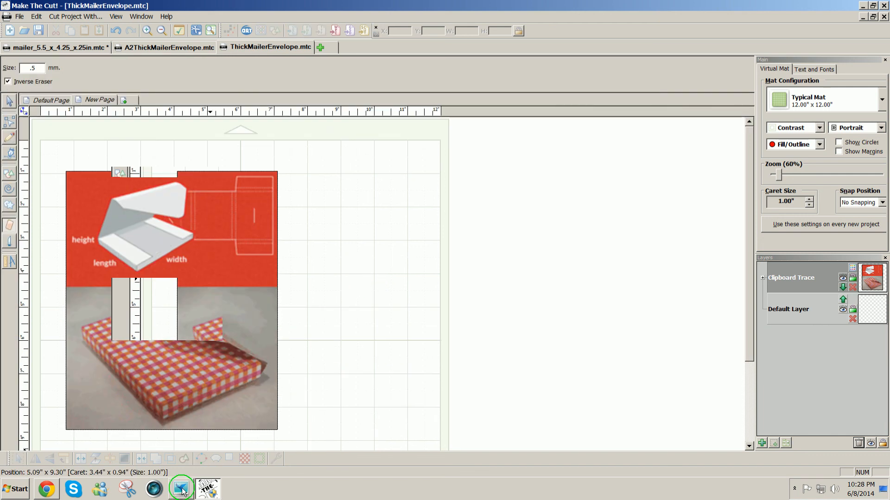
pyautogui.click(182, 490)
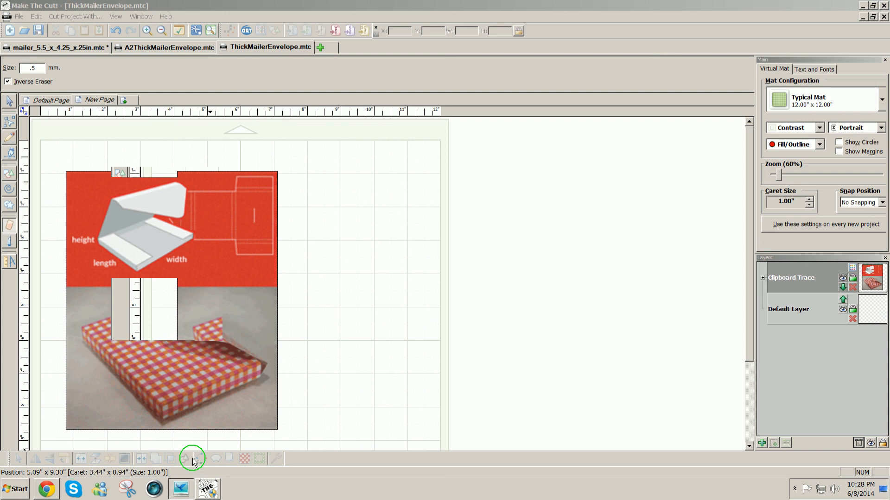
pyautogui.click(183, 490)
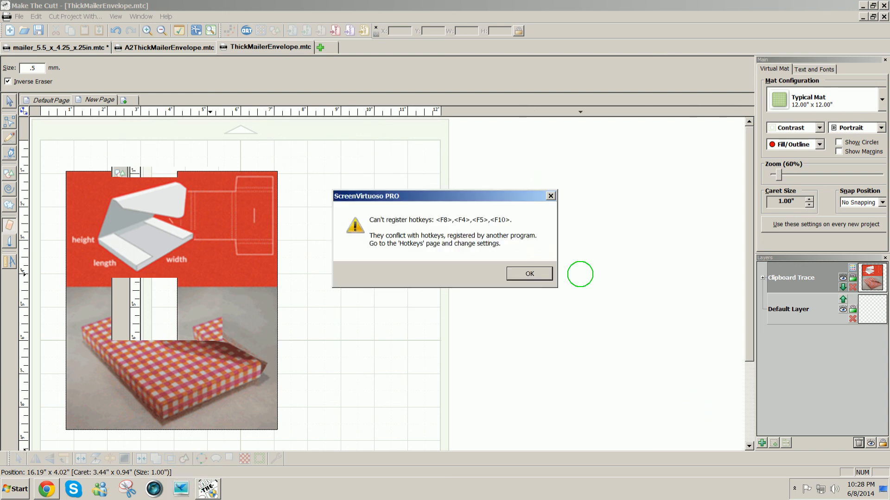
pyautogui.click(530, 274)
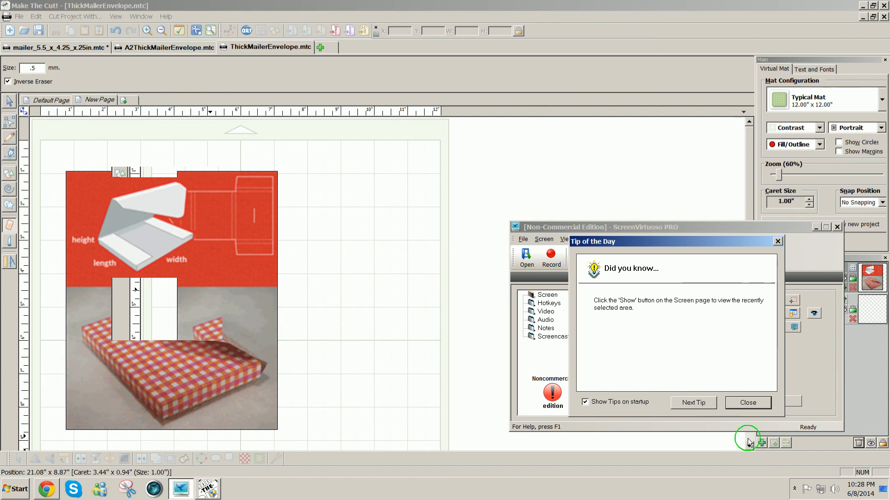
pyautogui.click(778, 241)
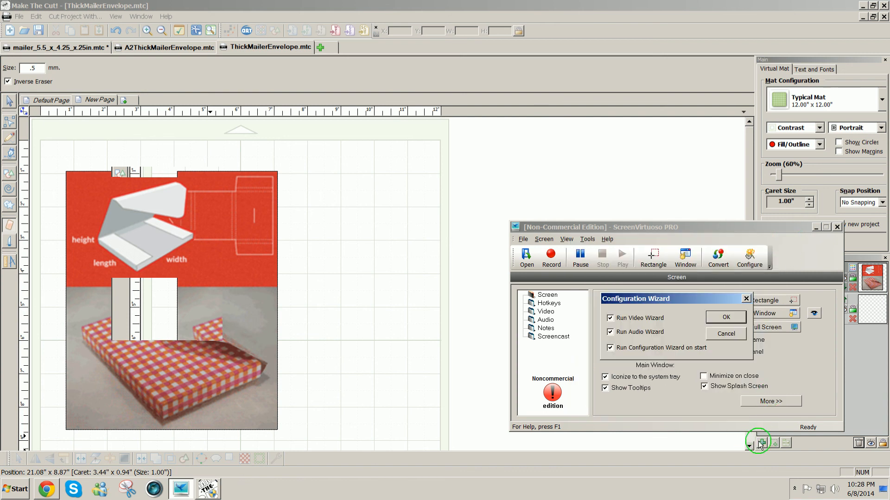
pyautogui.click(795, 489)
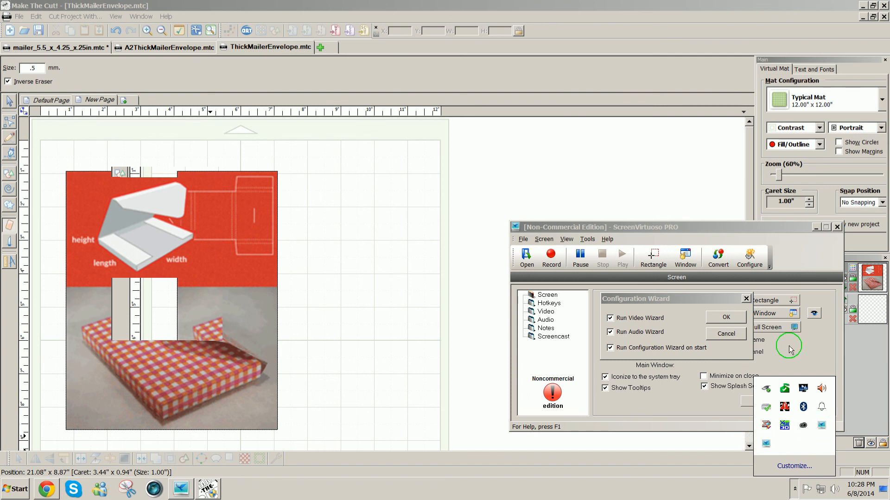
pyautogui.click(731, 318)
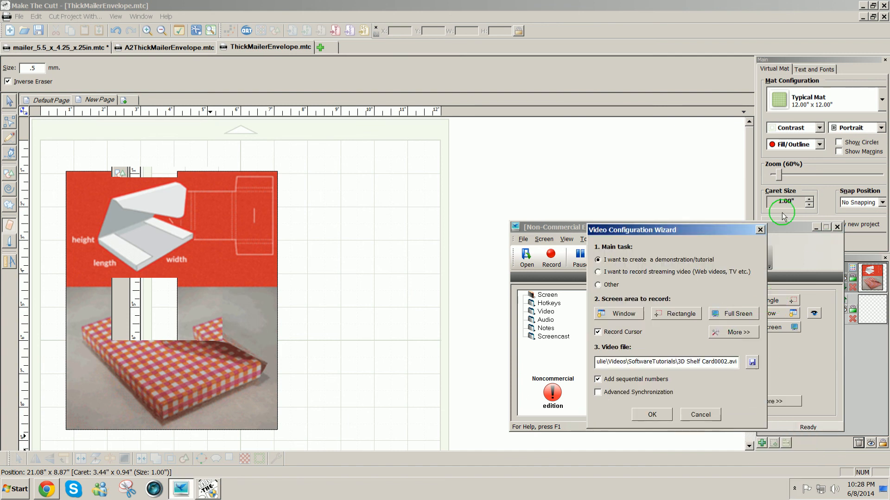
pyautogui.click(760, 230)
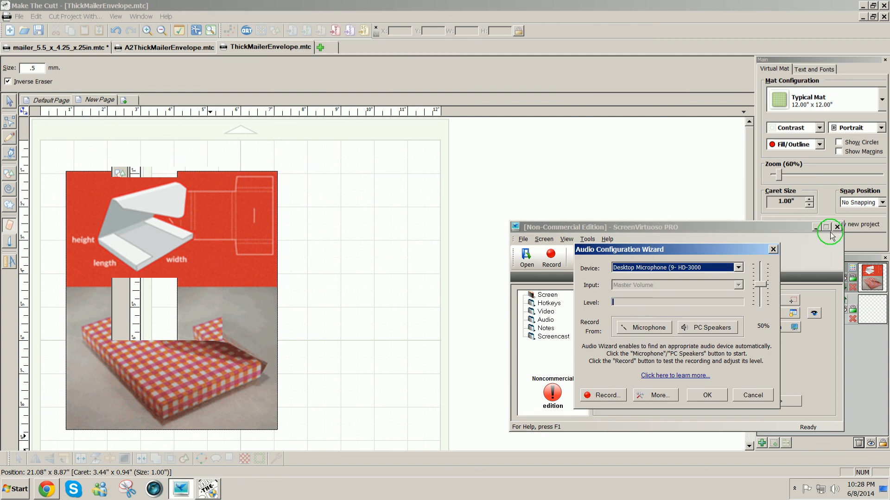
pyautogui.click(771, 249)
pyautogui.click(837, 227)
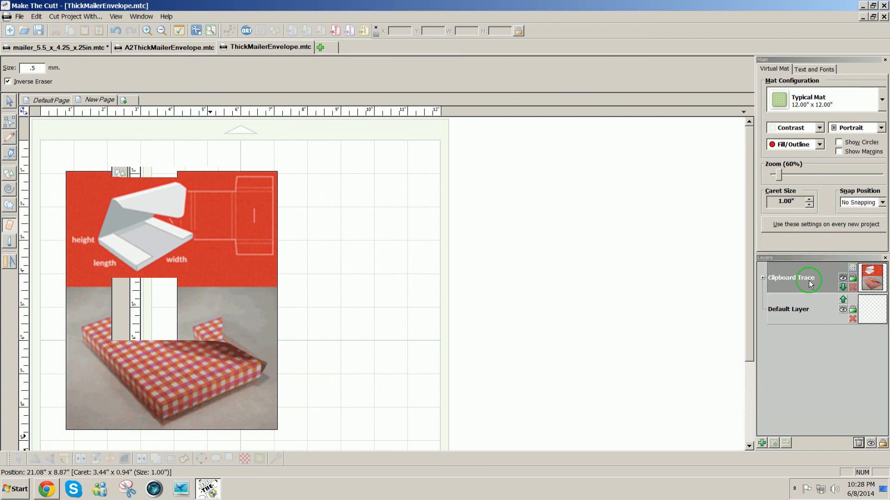
pyautogui.click(794, 489)
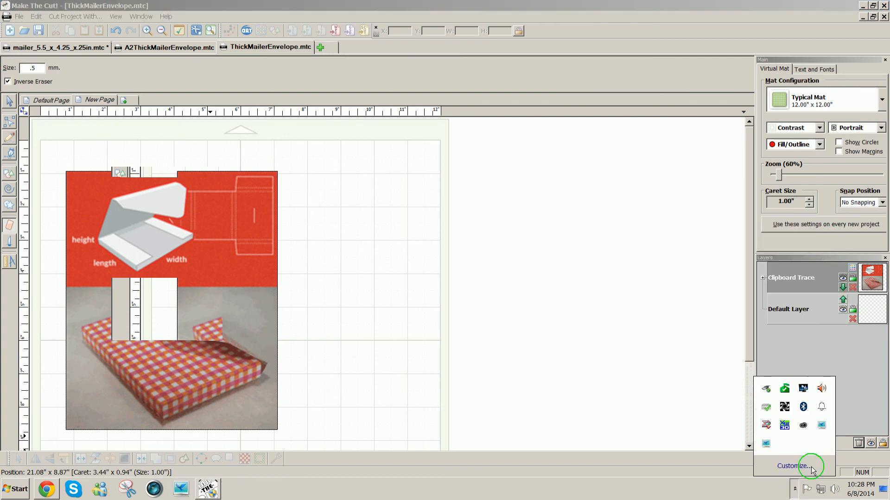